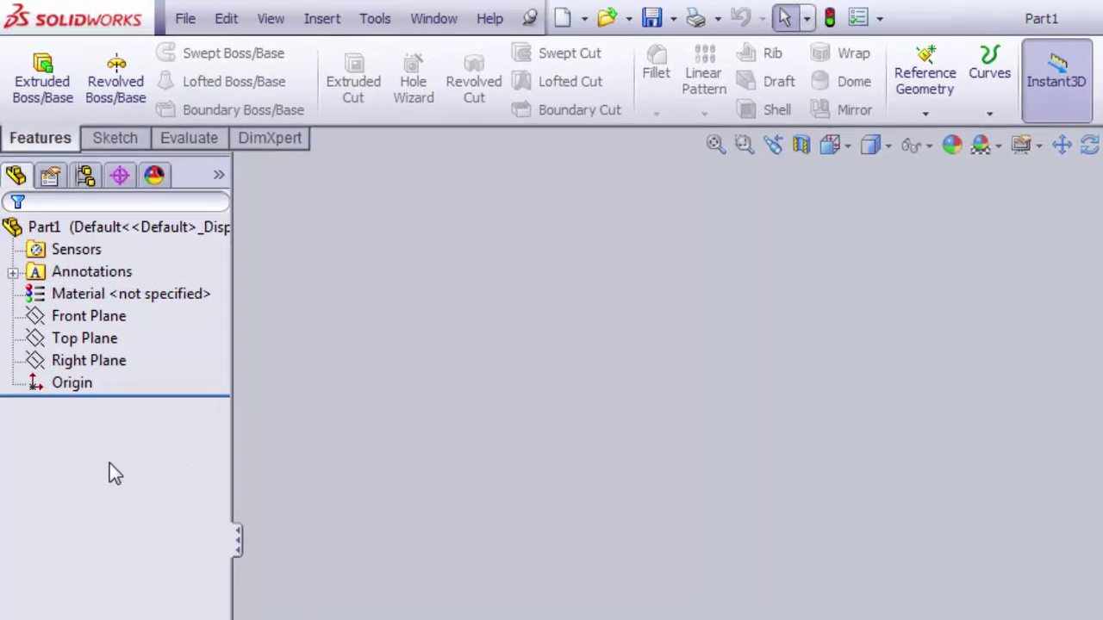
# Start a new sketch on the Top Plane.
pyautogui.click(80, 337)
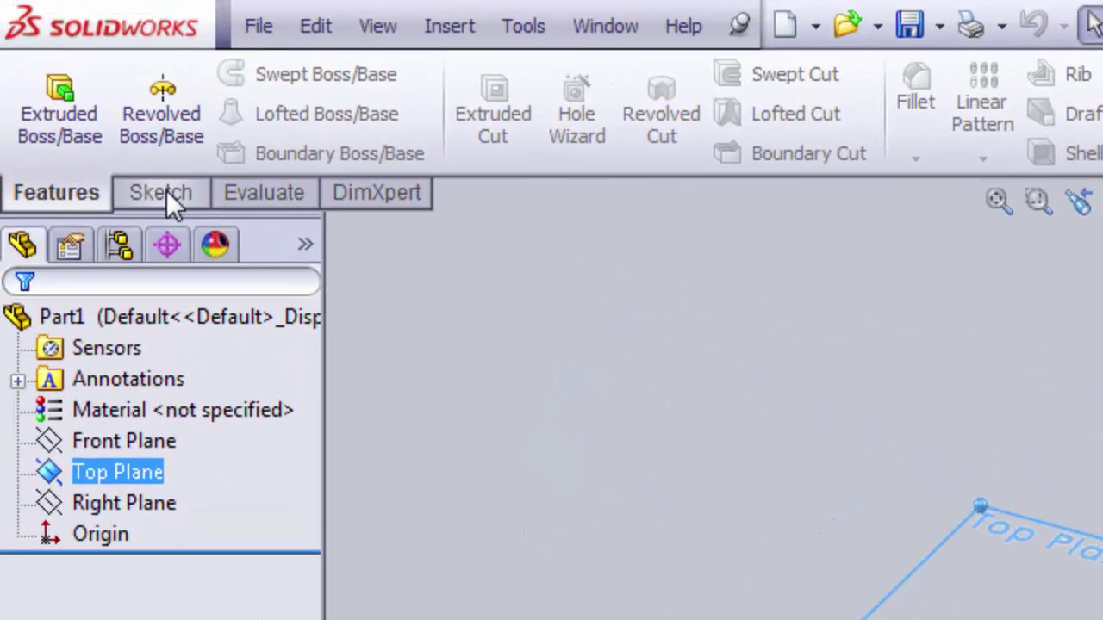
pyautogui.click(164, 193)
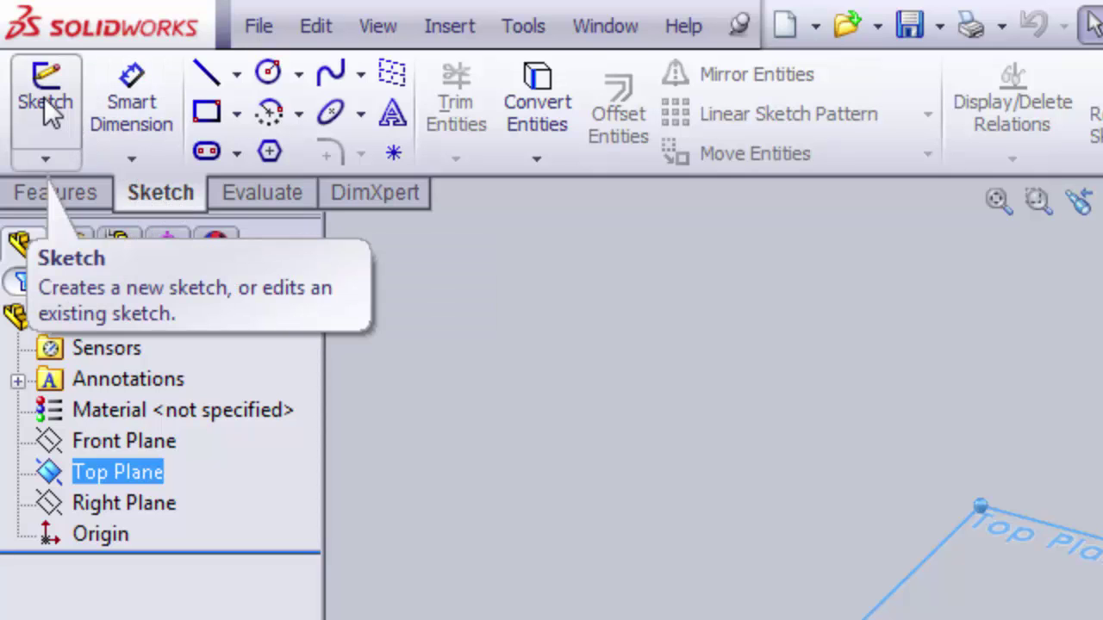
pyautogui.click(48, 108)
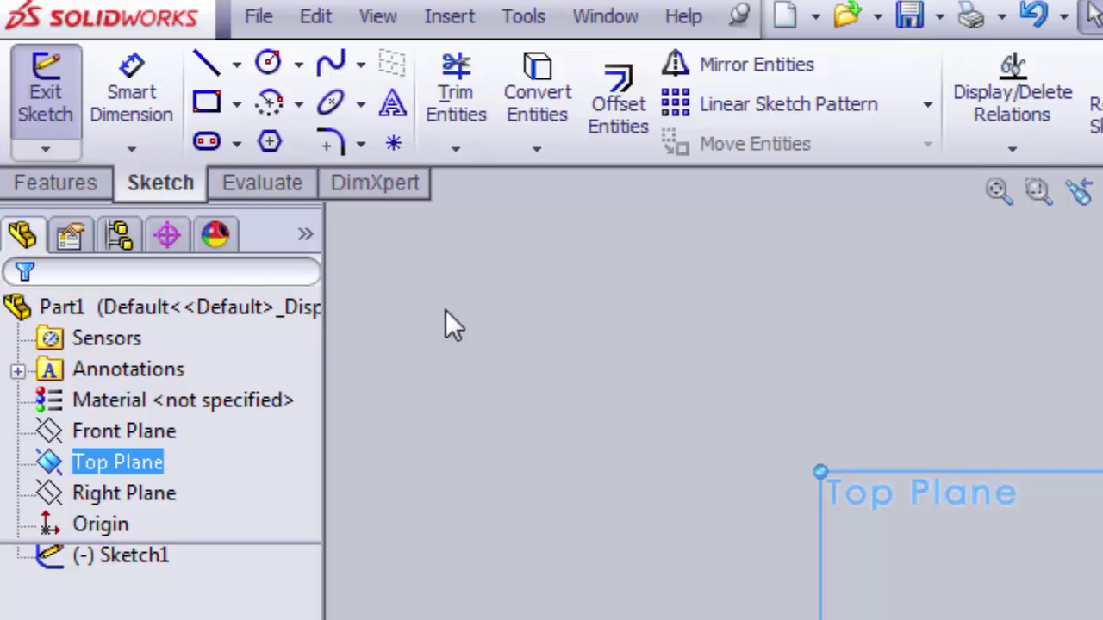
# Sketch a closed rectangle from four connected lines starting at the origin, about 2.16 wide and 2.36 high, extending up and to the right.
pyautogui.click(237, 66)
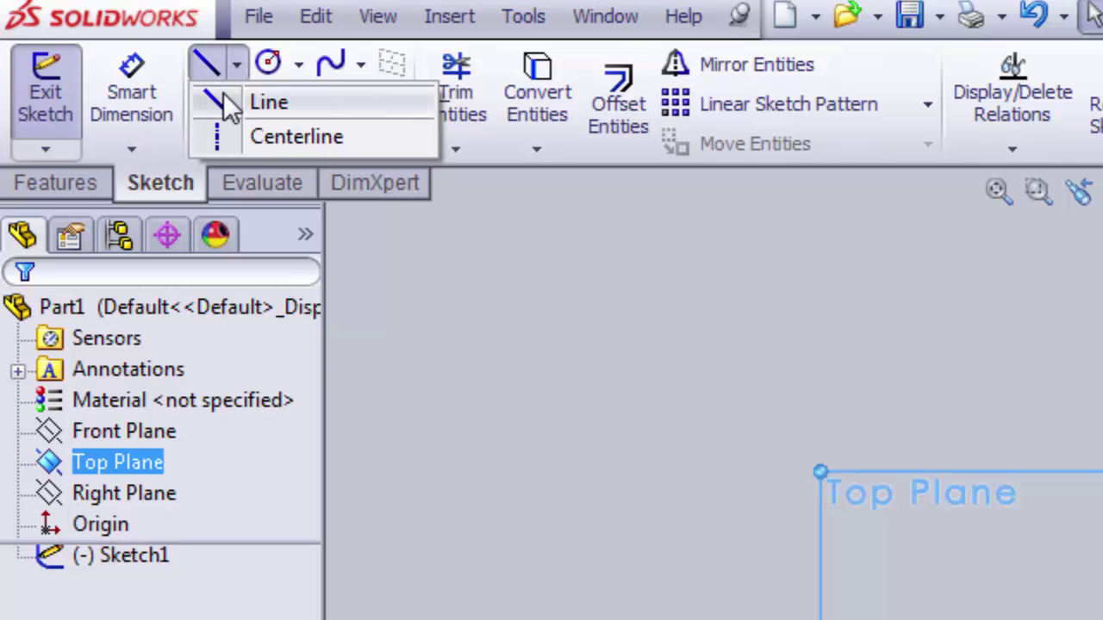
pyautogui.click(226, 105)
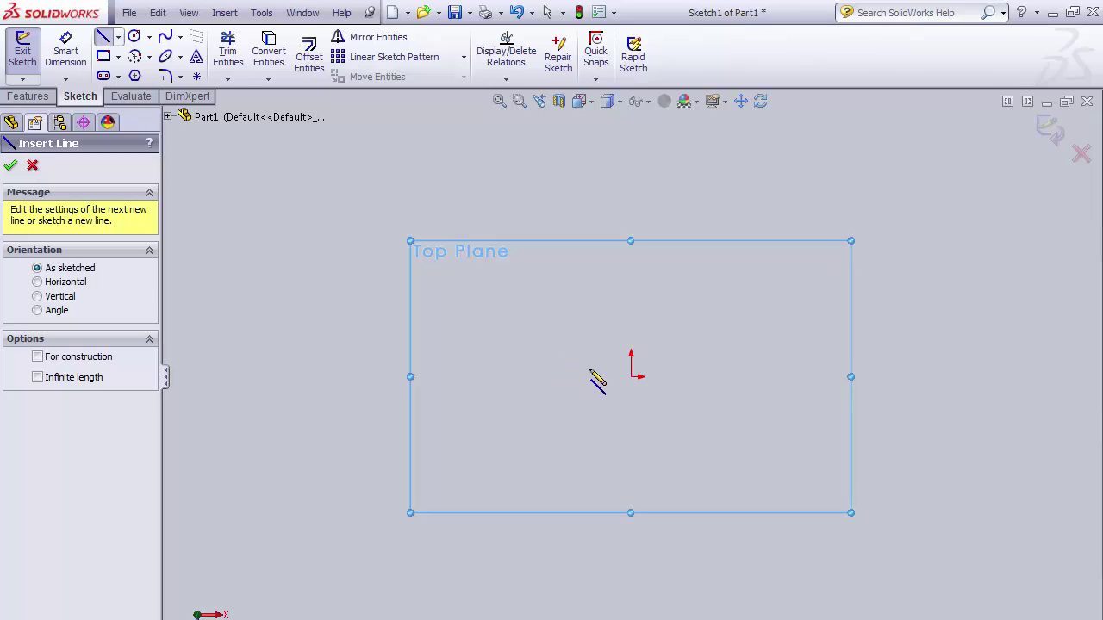
pyautogui.click(630, 377)
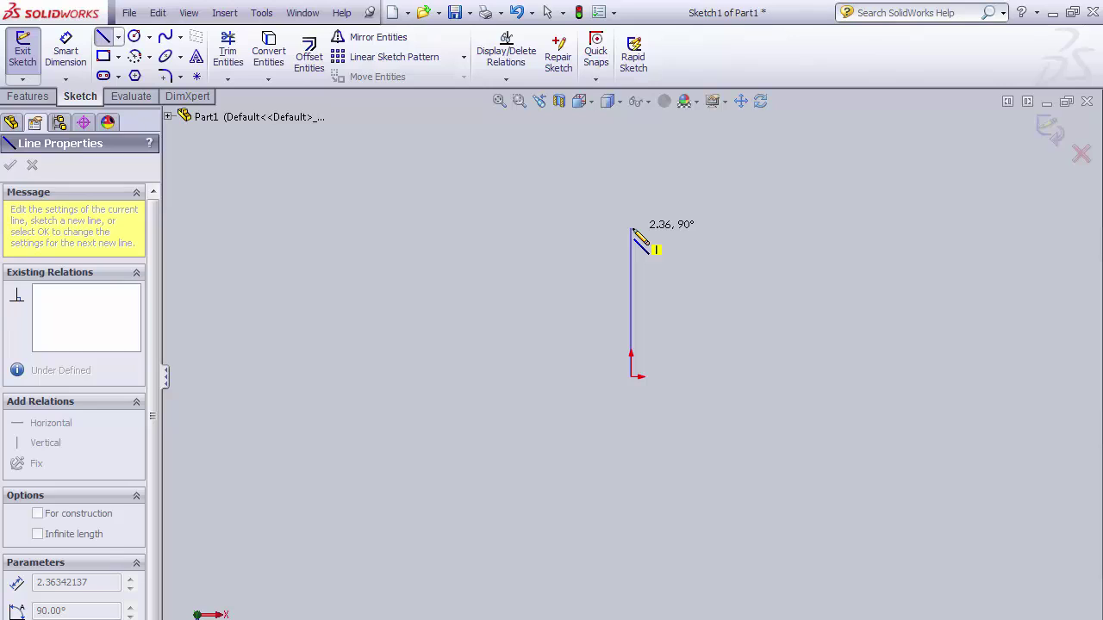
pyautogui.click(632, 229)
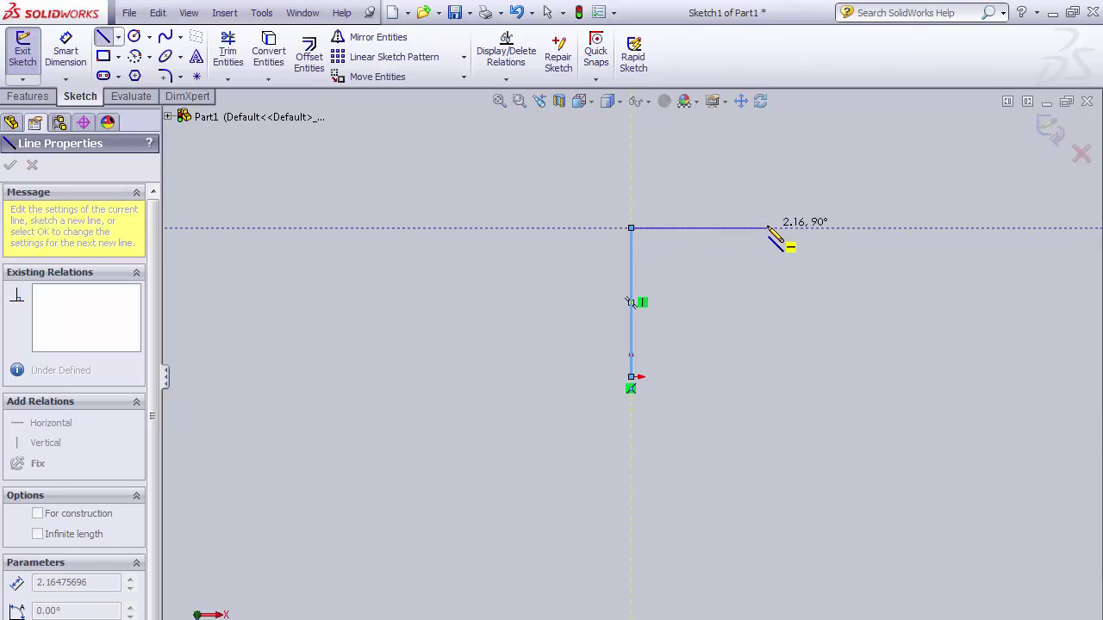
pyautogui.click(767, 229)
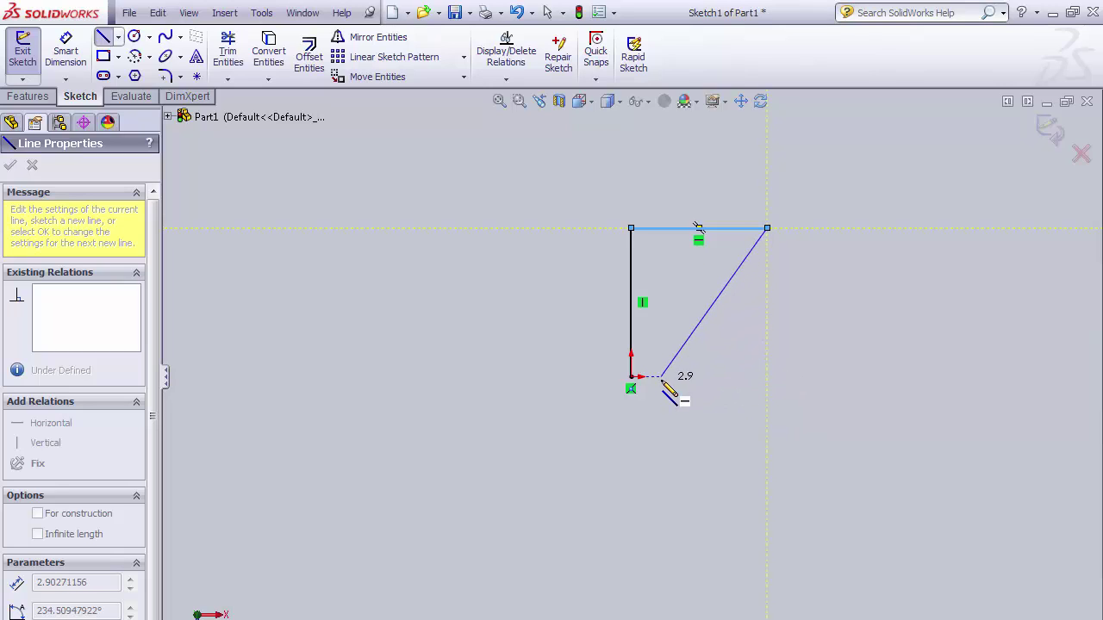
pyautogui.click(767, 376)
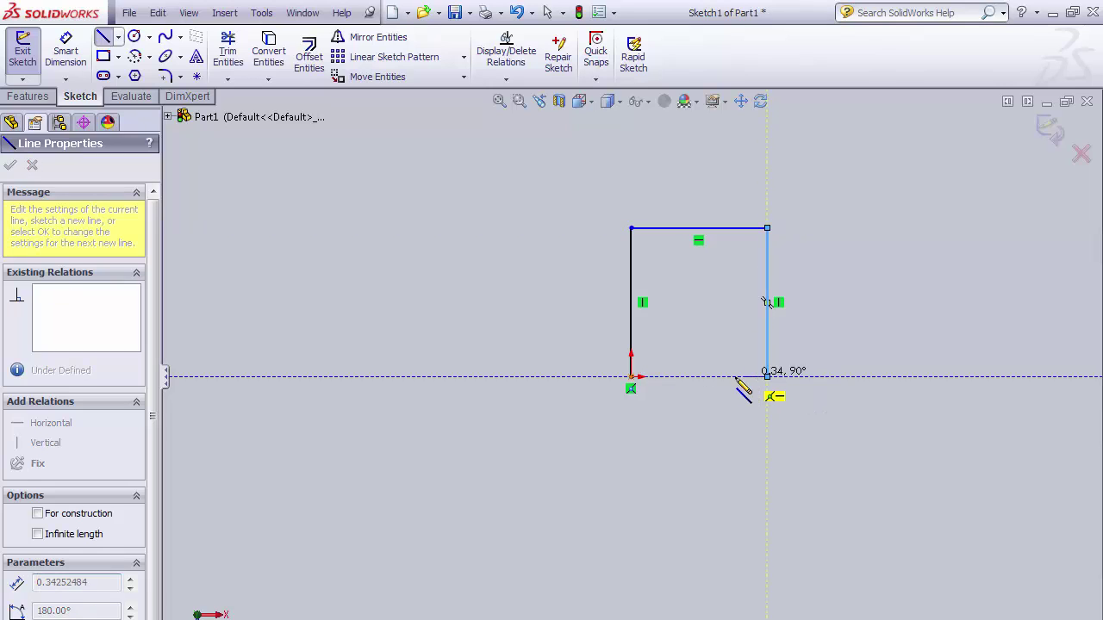
pyautogui.click(631, 377)
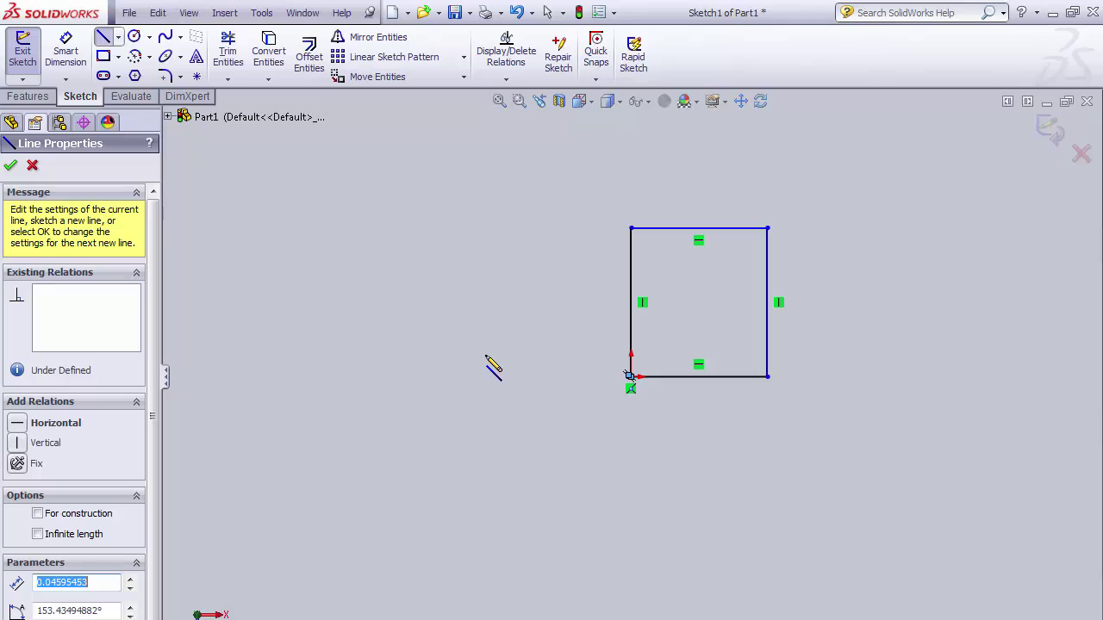
pyautogui.press('Escape')
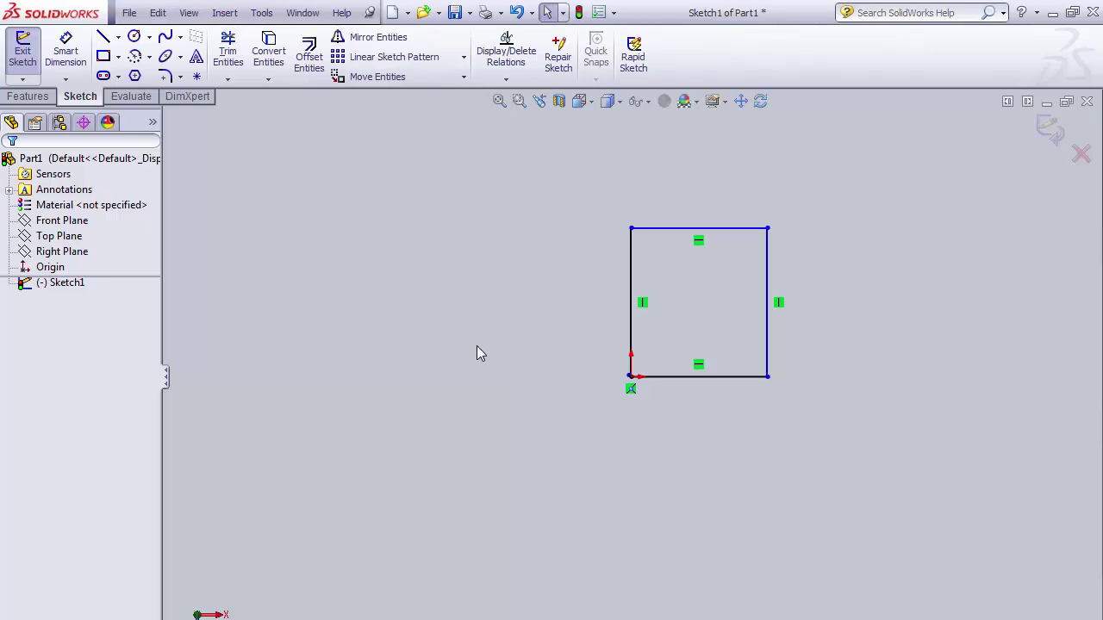
# Delete the upper horizontal line and the right vertical line of the rectangle.
pyautogui.click(687, 229)
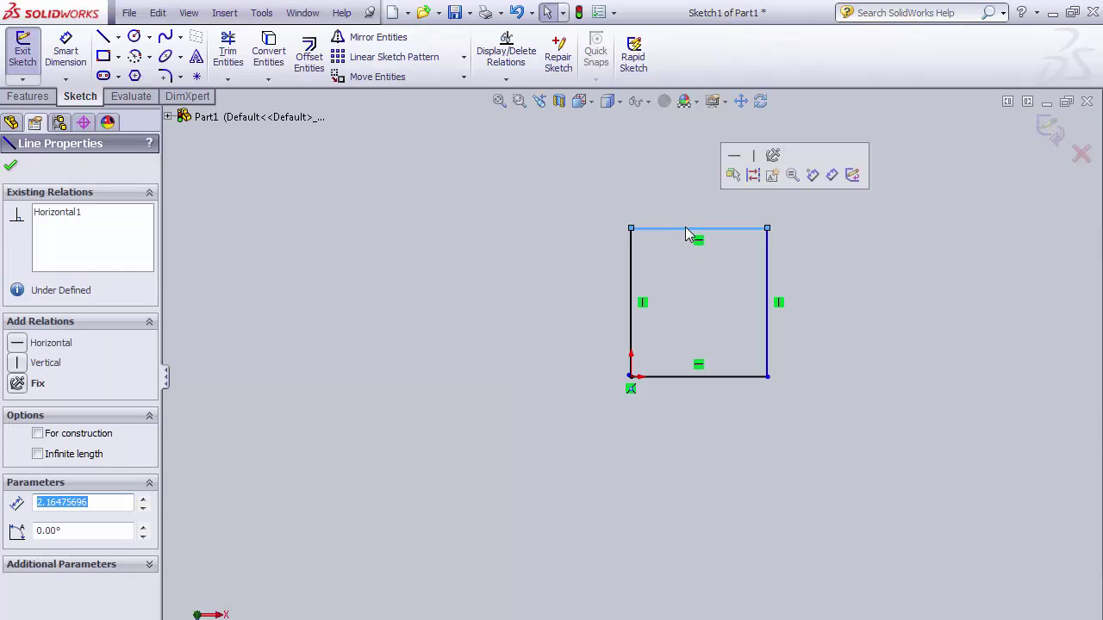
pyautogui.press('Delete')
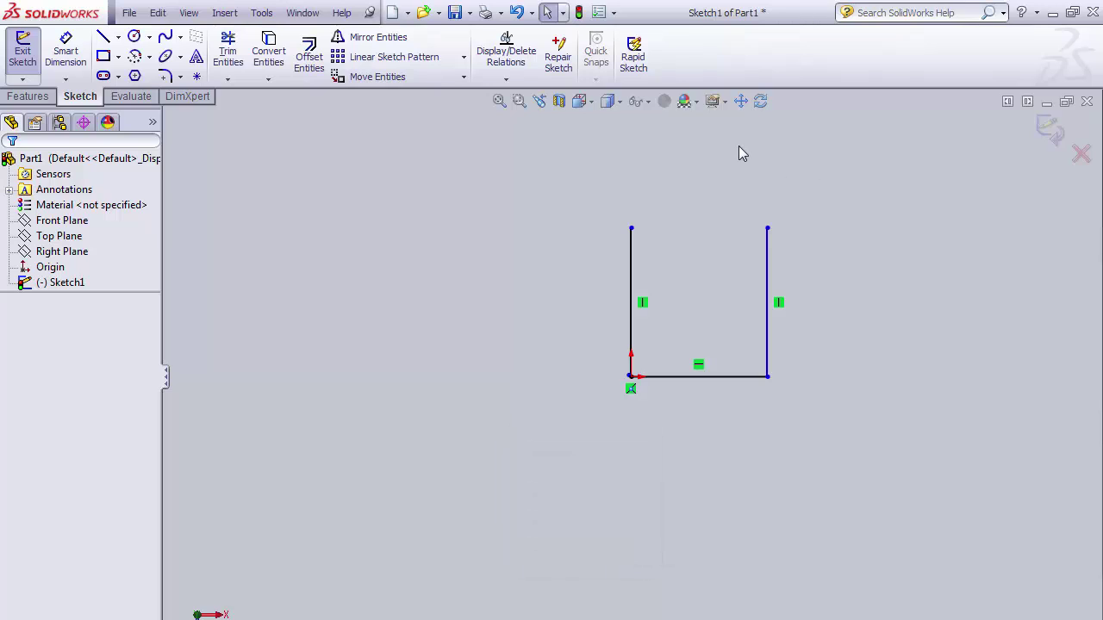
pyautogui.rightClick(768, 275)
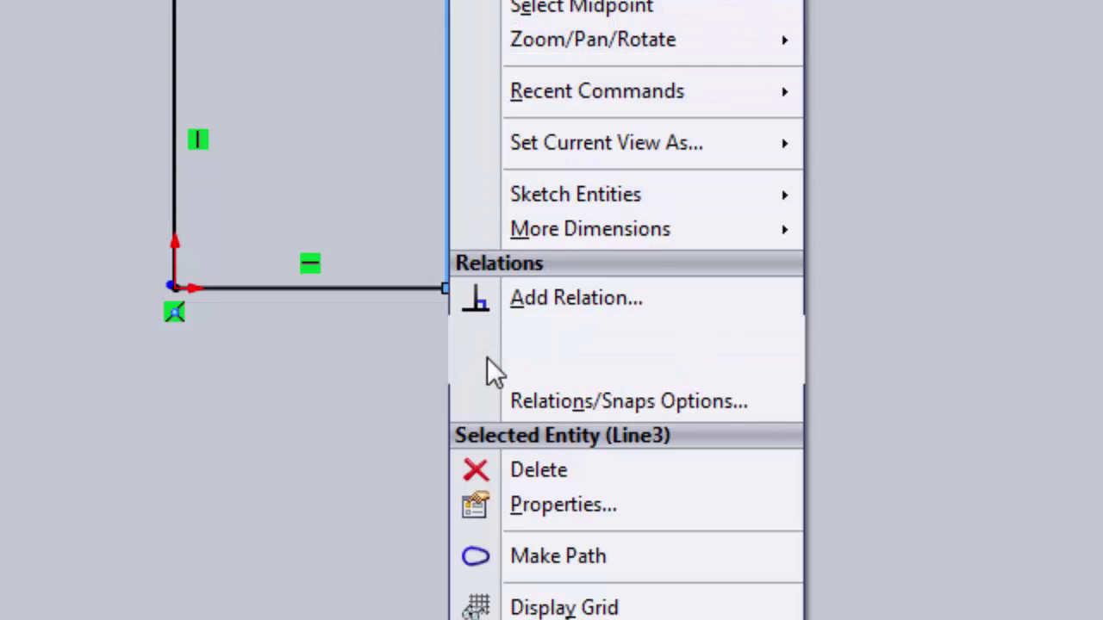
pyautogui.click(526, 467)
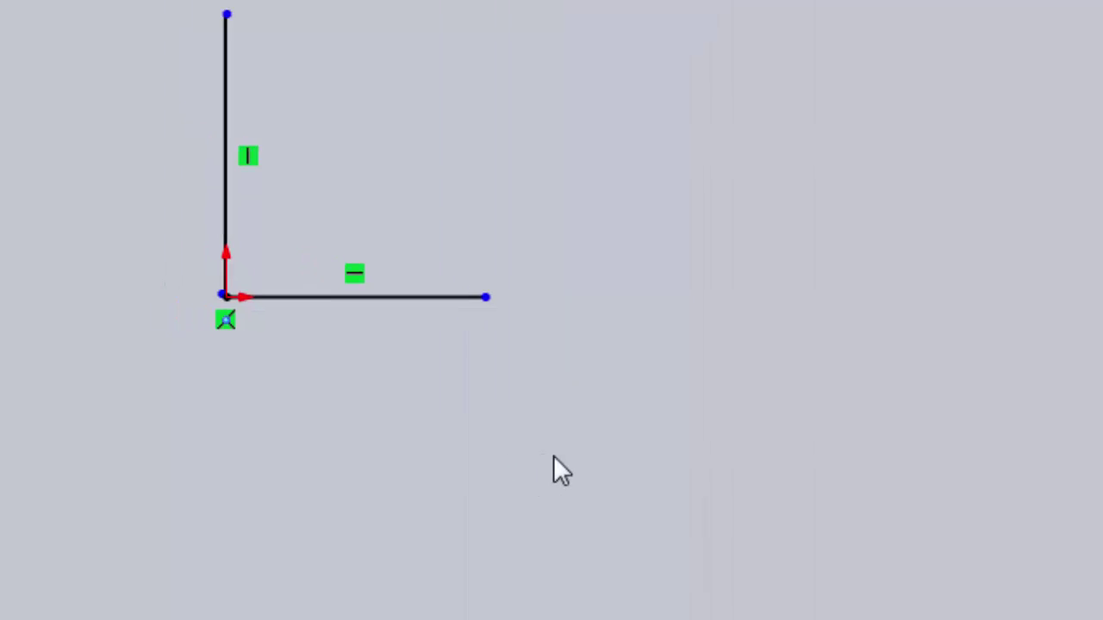
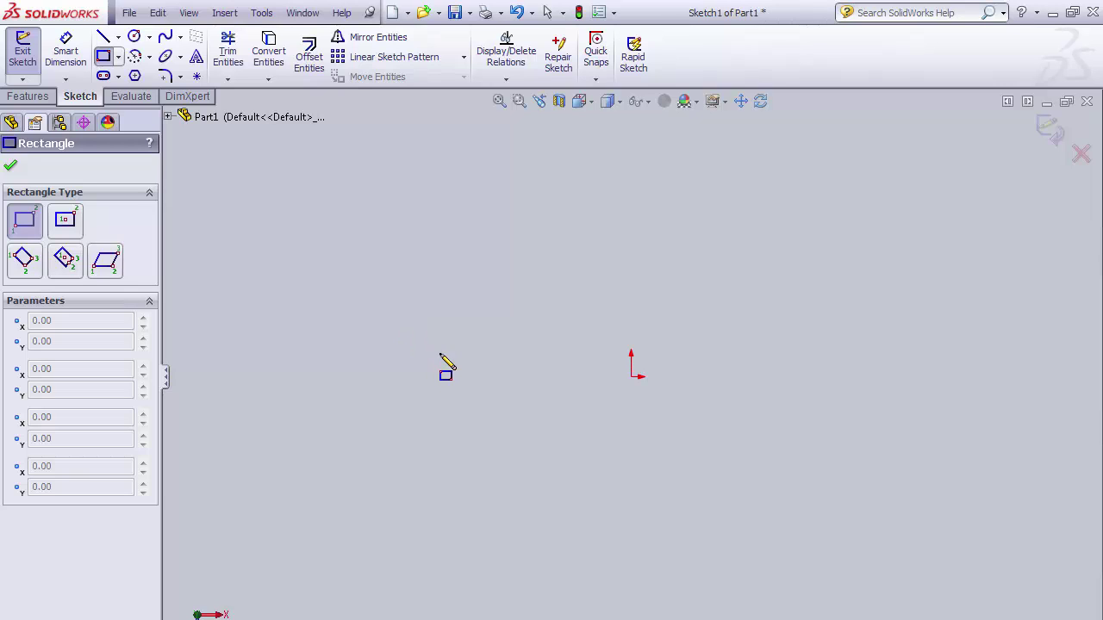
# Sketch three corner rectangles: one from the origin about 3.9 wide, one left of it about 3.4 by 3.1, and a flatter one below.
pyautogui.click(631, 377)
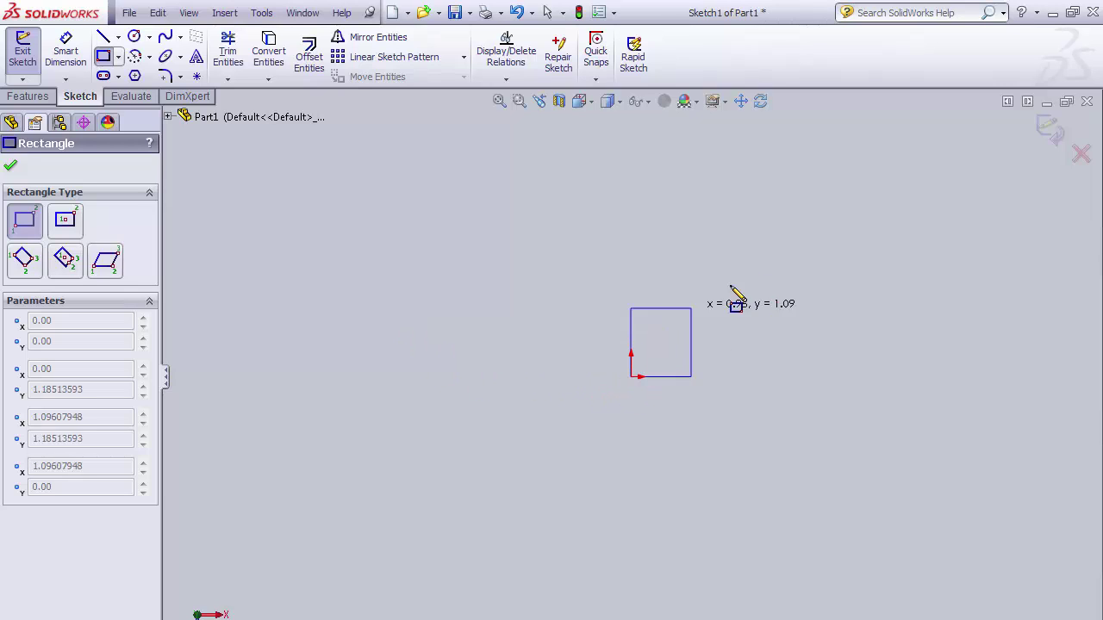
pyautogui.click(878, 166)
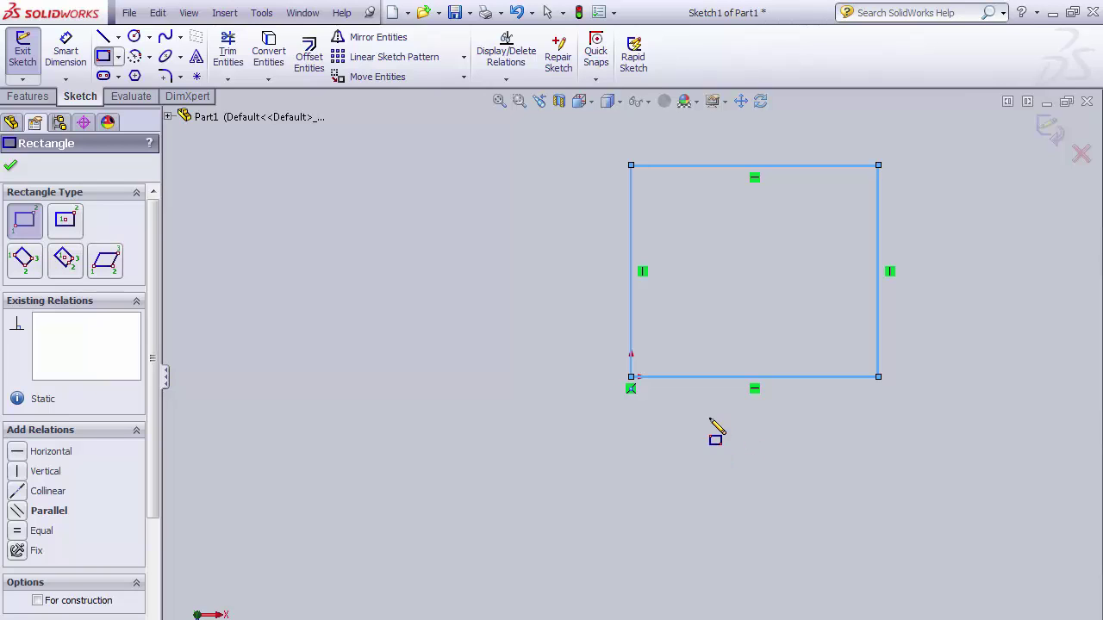
pyautogui.click(288, 393)
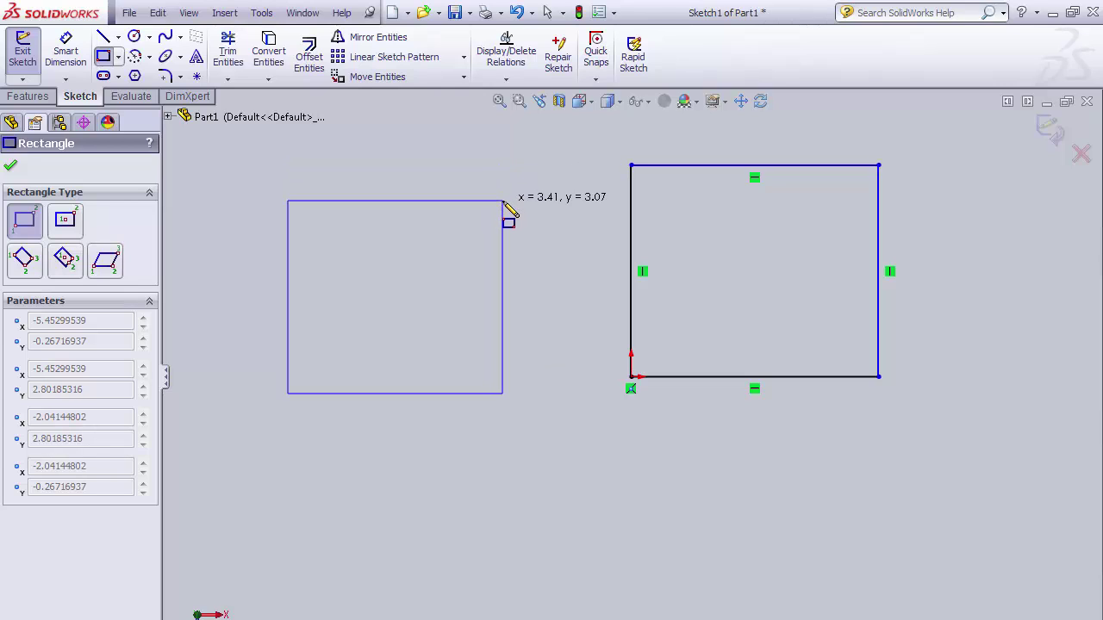
pyautogui.click(505, 200)
pyautogui.click(469, 444)
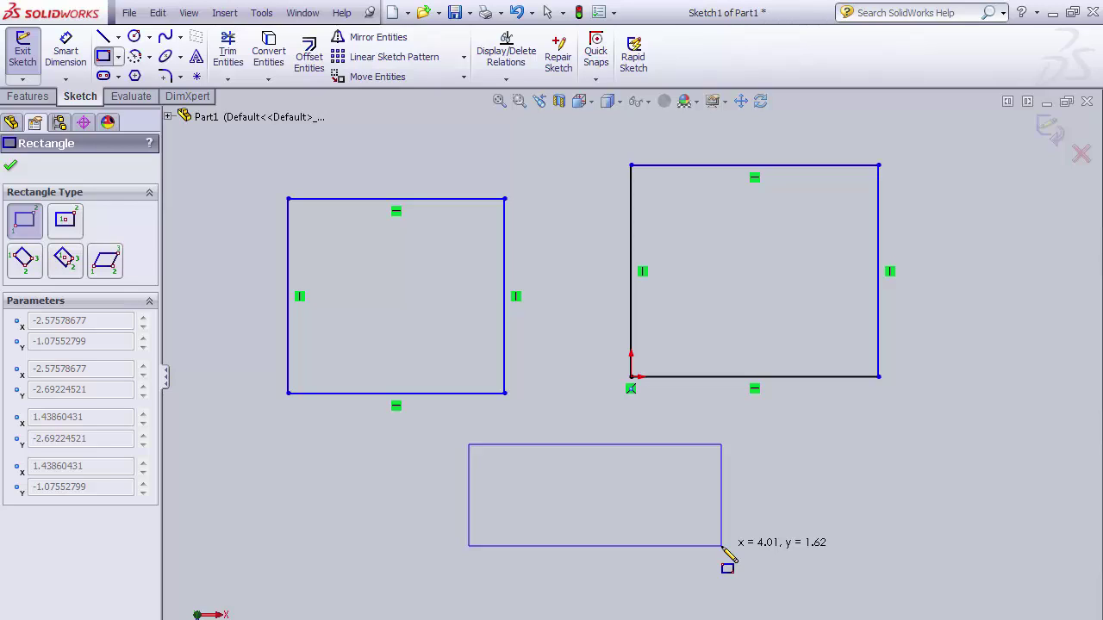
pyautogui.click(695, 535)
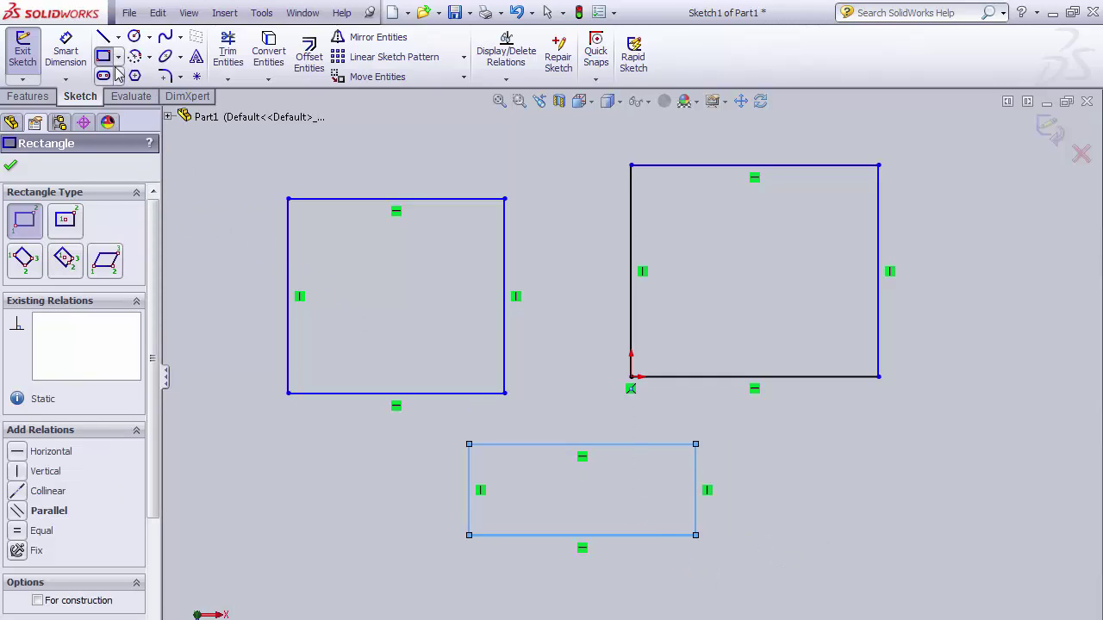
pyautogui.press('Escape')
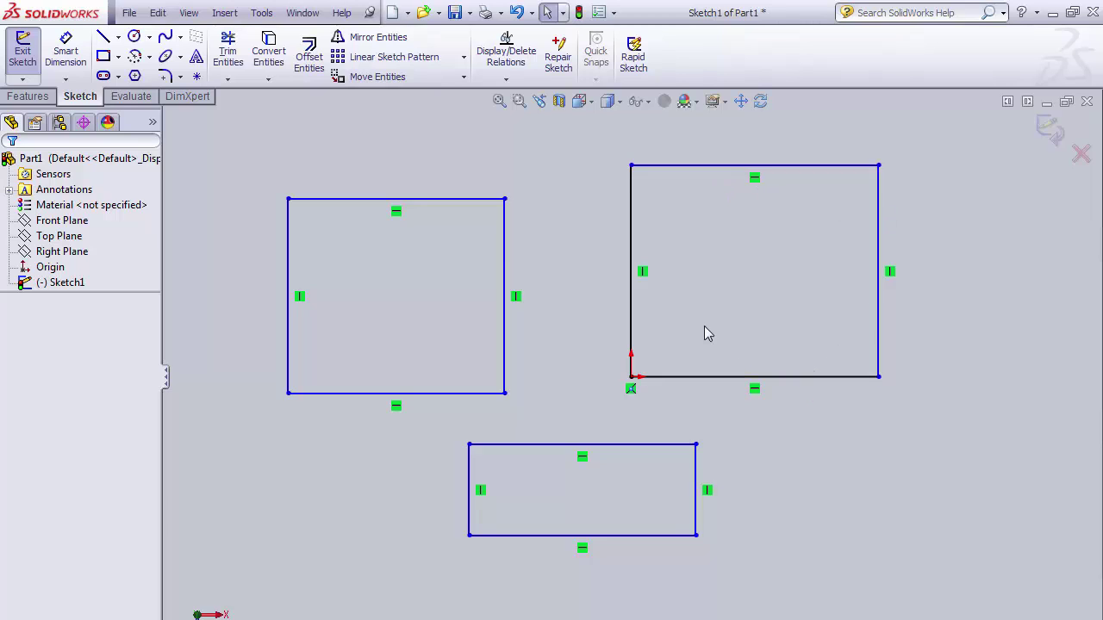
# Delete the upper line of the rectangle at the origin, the whole left rectangle, and all remaining sketch lines.
pyautogui.click(702, 167)
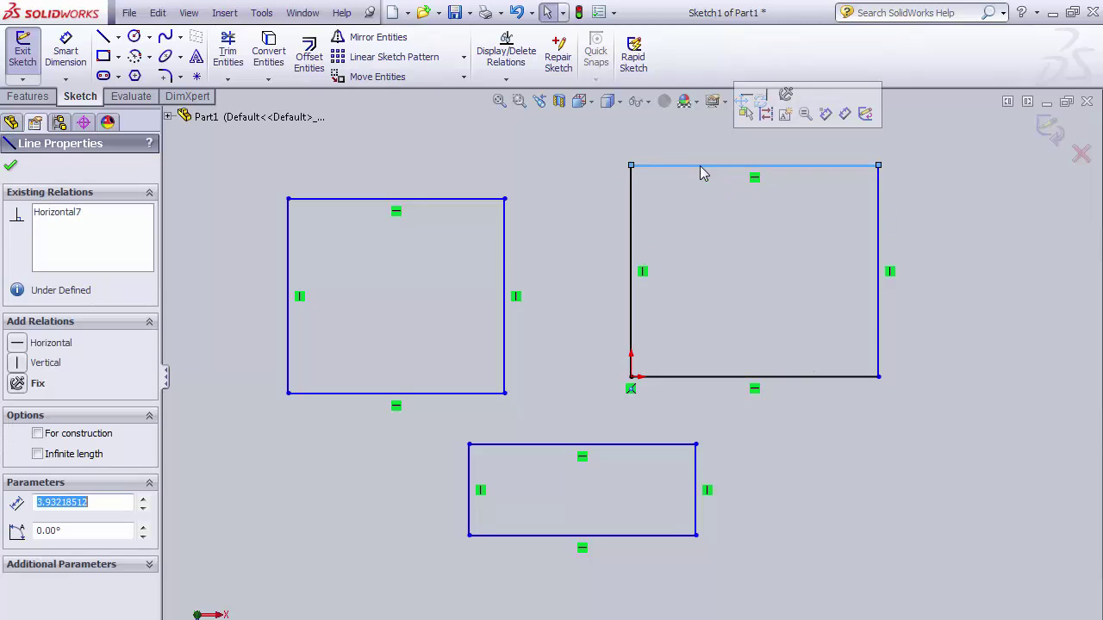
pyautogui.press('Delete')
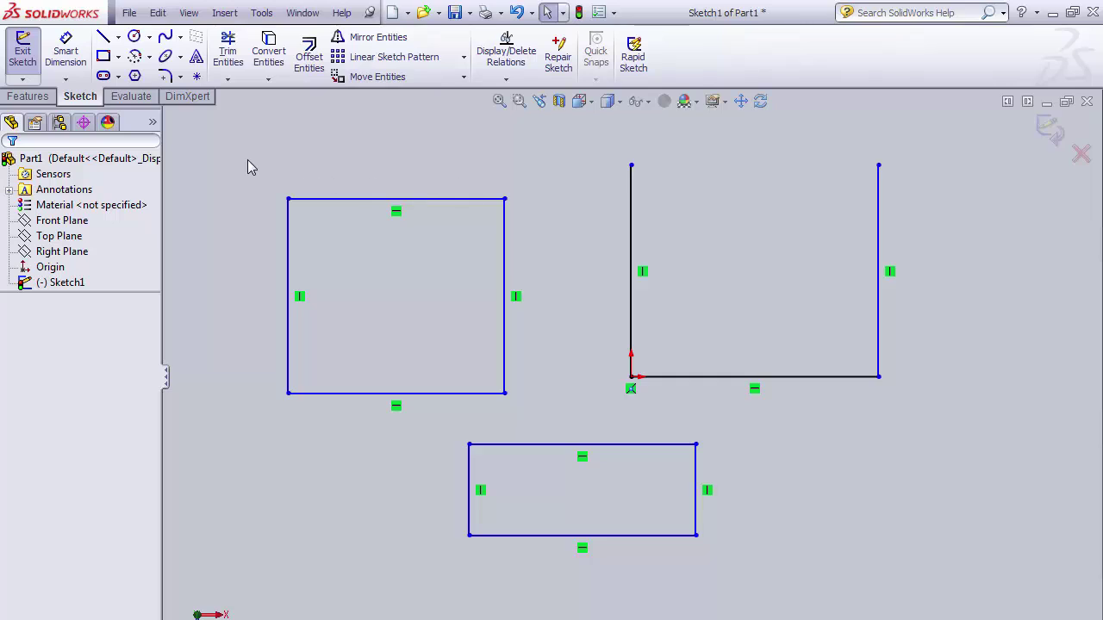
pyautogui.moveTo(236, 168); pyautogui.dragTo(559, 424)
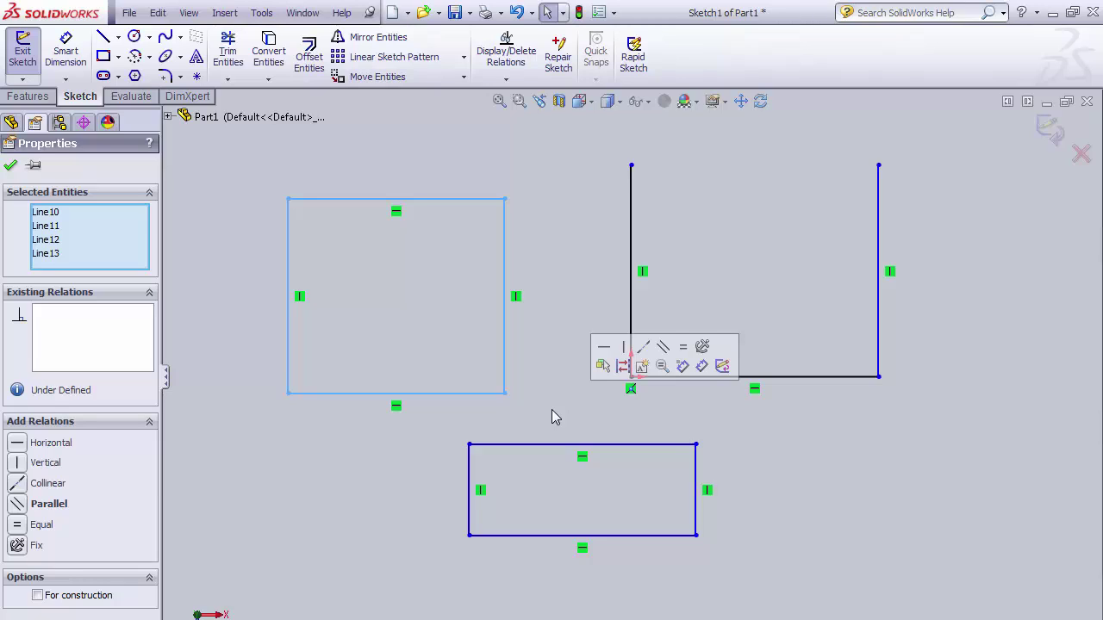
pyautogui.press('Delete')
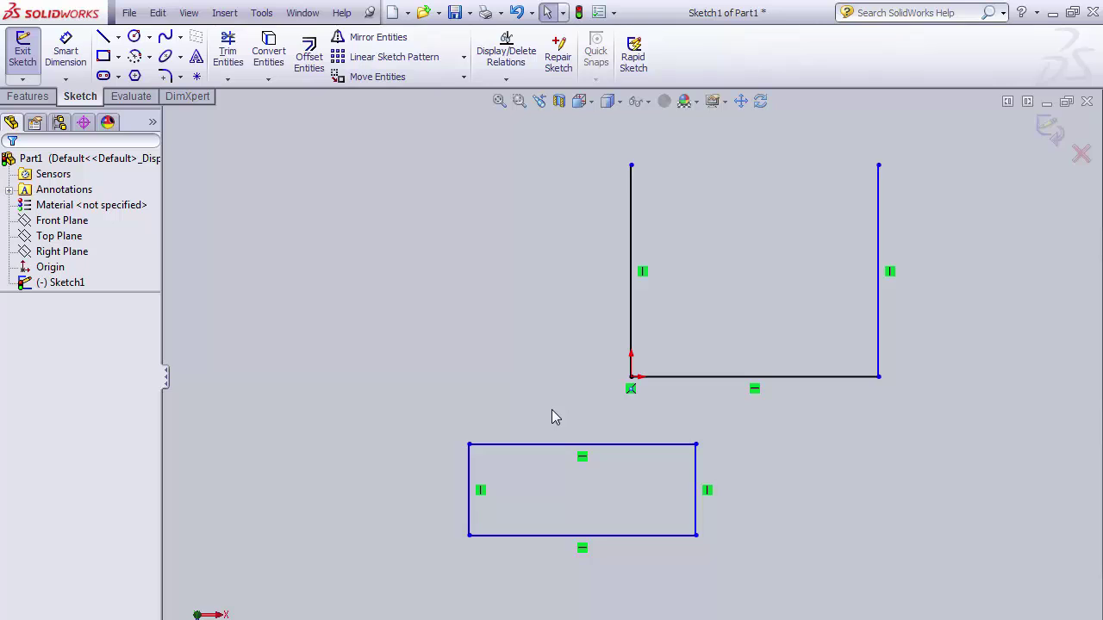
pyautogui.moveTo(357, 595)
pyautogui.mouseDown()
pyautogui.moveTo(766, 278)
pyautogui.moveTo(945, 120)
pyautogui.mouseUp()
pyautogui.press('Delete')
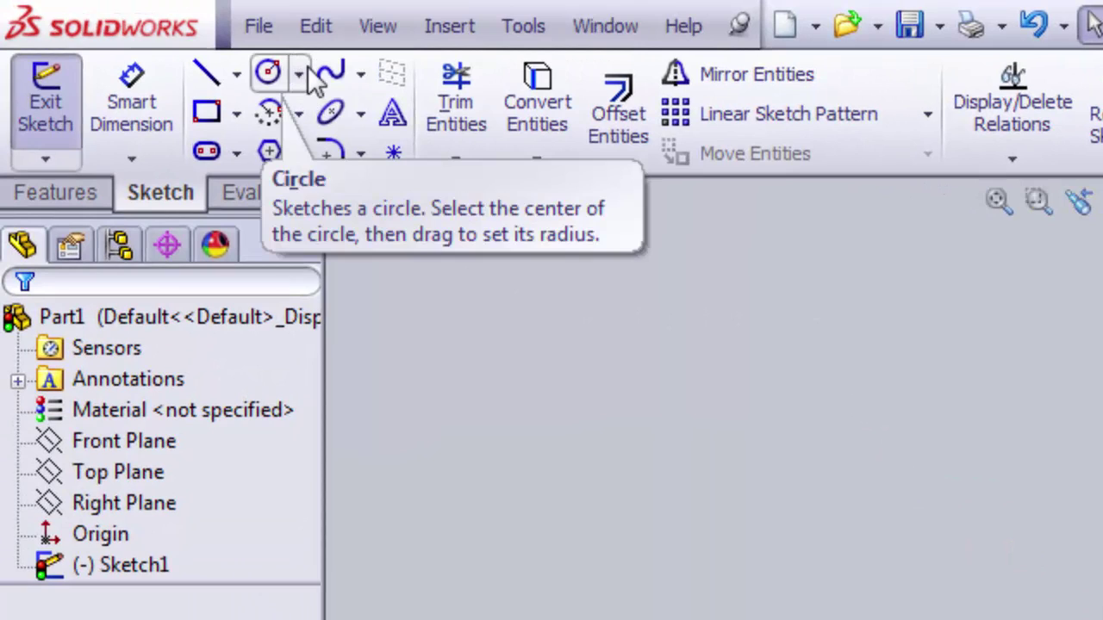
# Sketch a center-point circle centered on the origin with a radius of about 3.73.
pyautogui.click(301, 74)
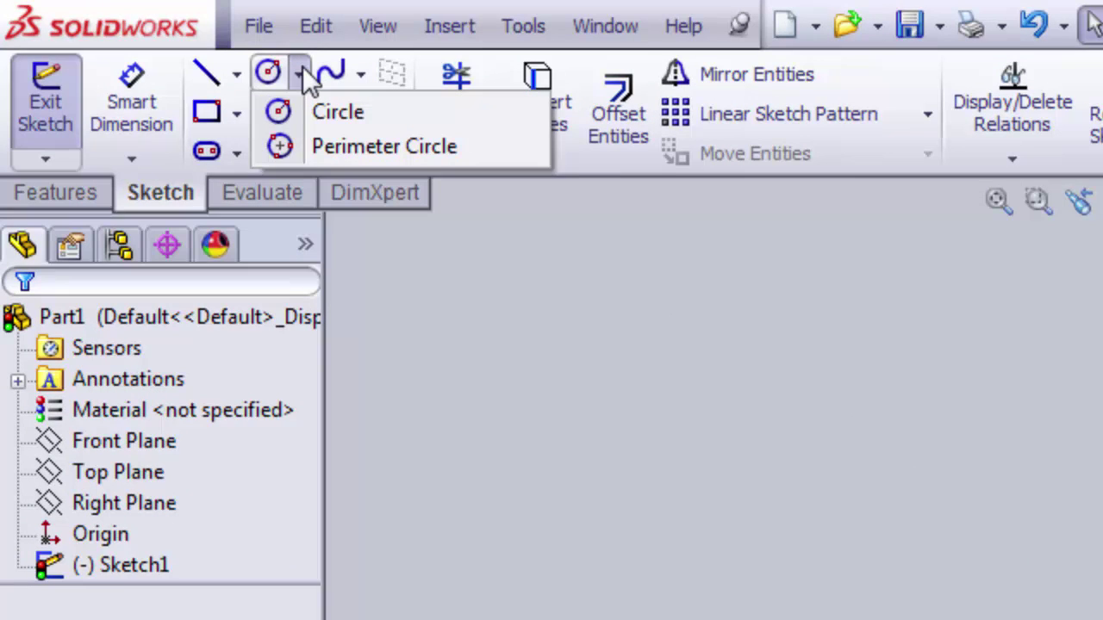
pyautogui.click(289, 113)
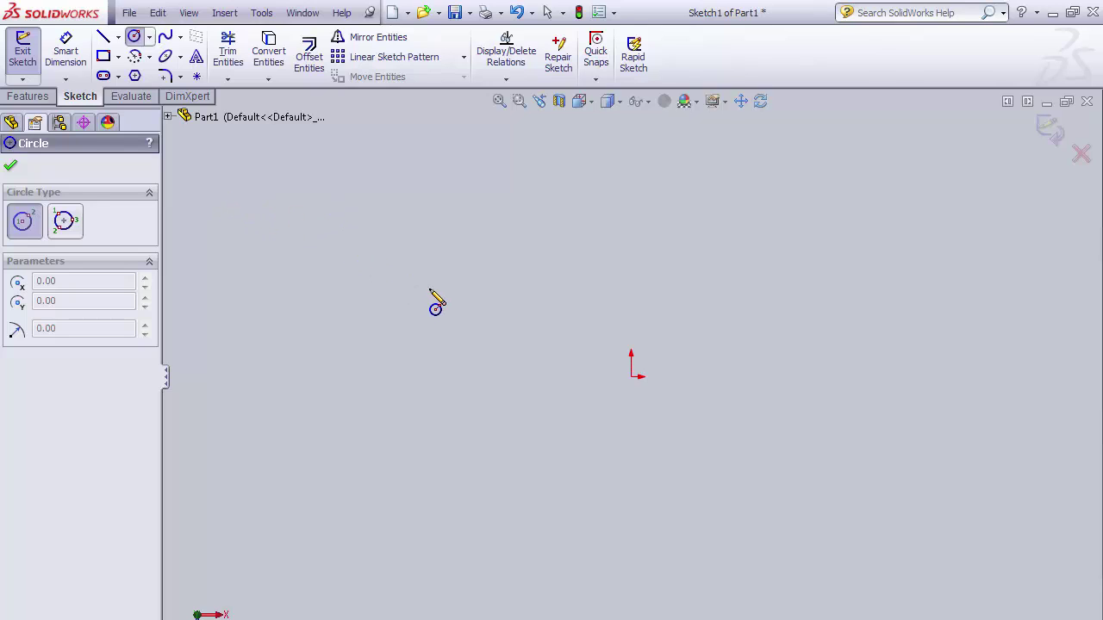
pyautogui.click(630, 376)
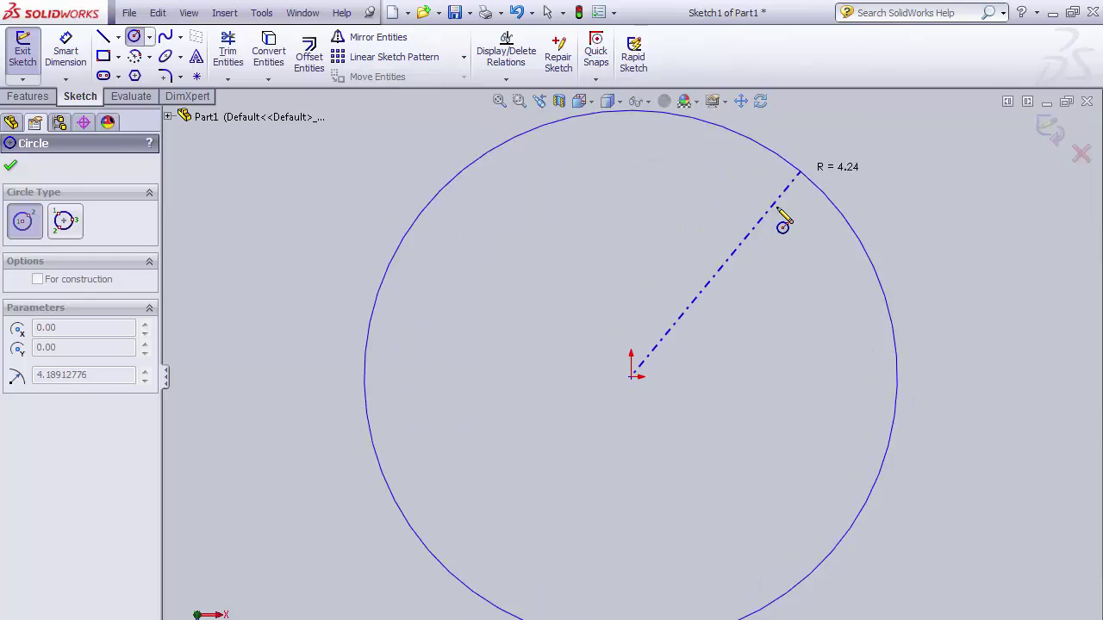
pyautogui.click(813, 239)
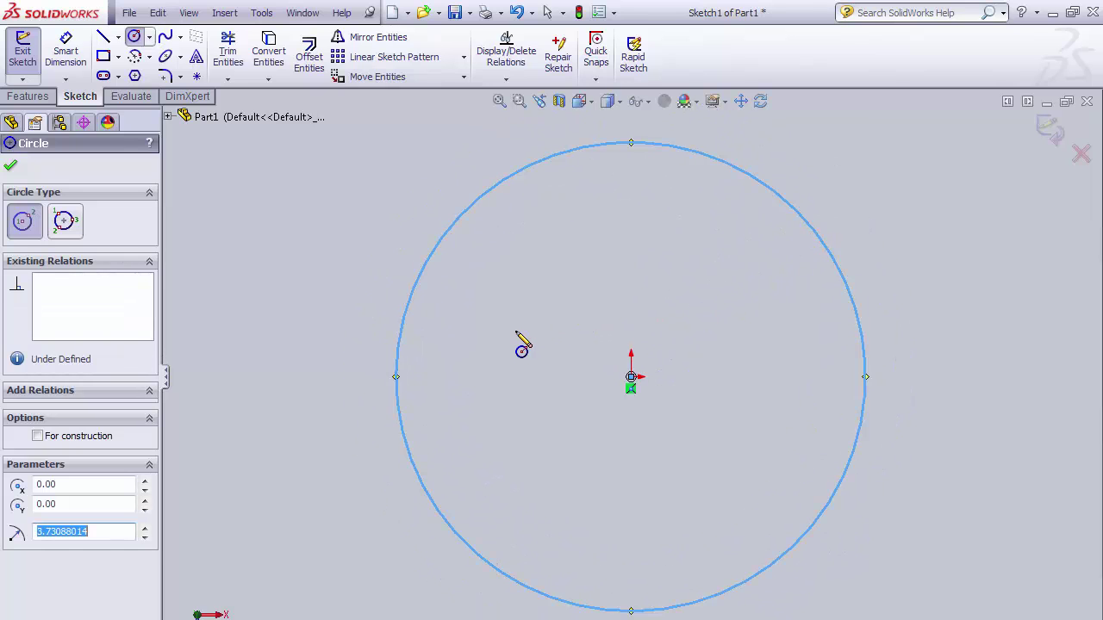
# Add two smaller circles inside the large one, radius about 1.18 at upper left and about 0.99 at upper right.
pyautogui.click(515, 331)
pyautogui.click(586, 304)
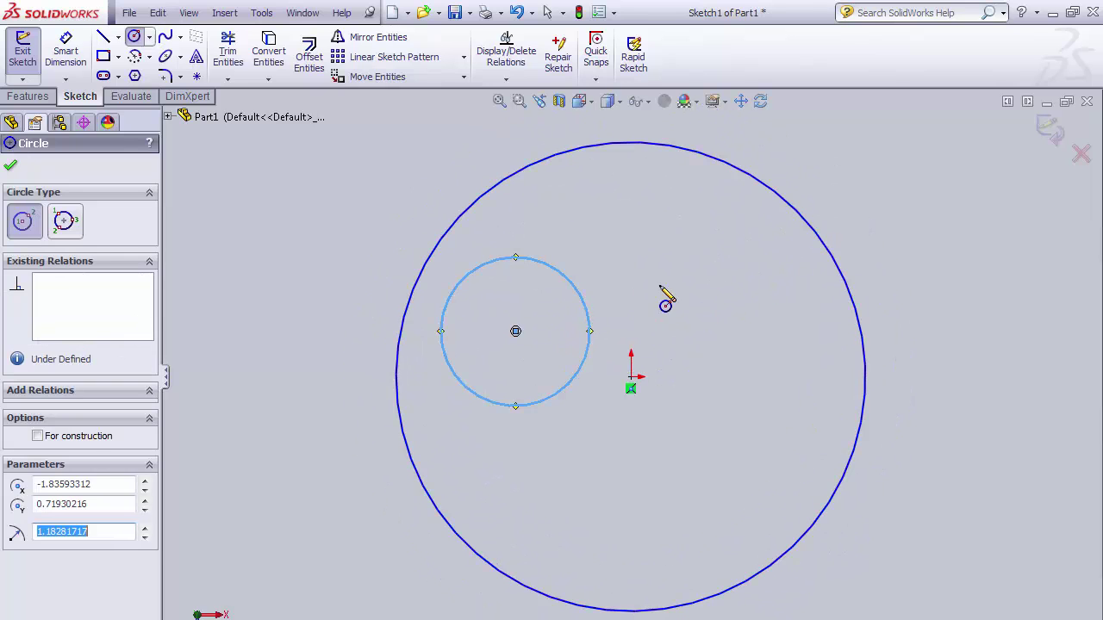
pyautogui.click(731, 302)
pyautogui.click(792, 312)
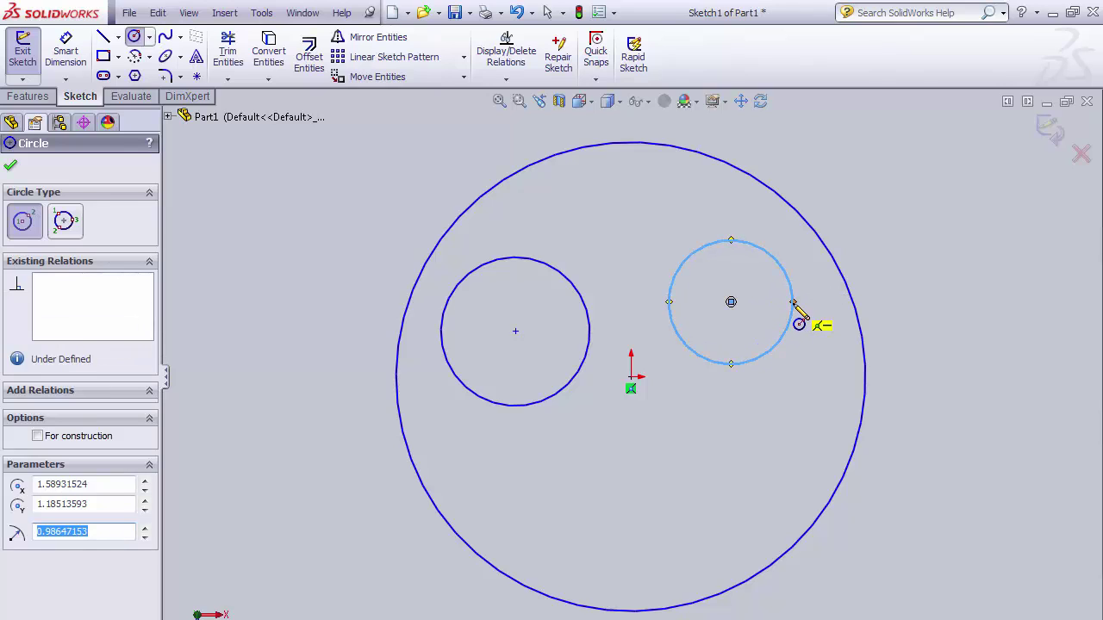
pyautogui.click(10, 169)
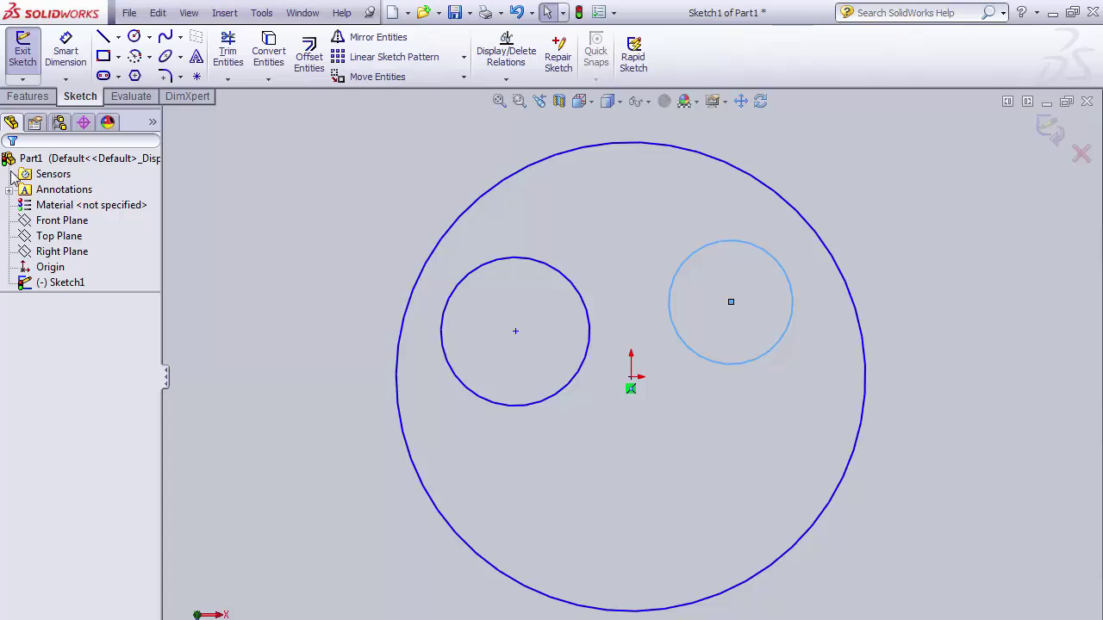
pyautogui.click(266, 210)
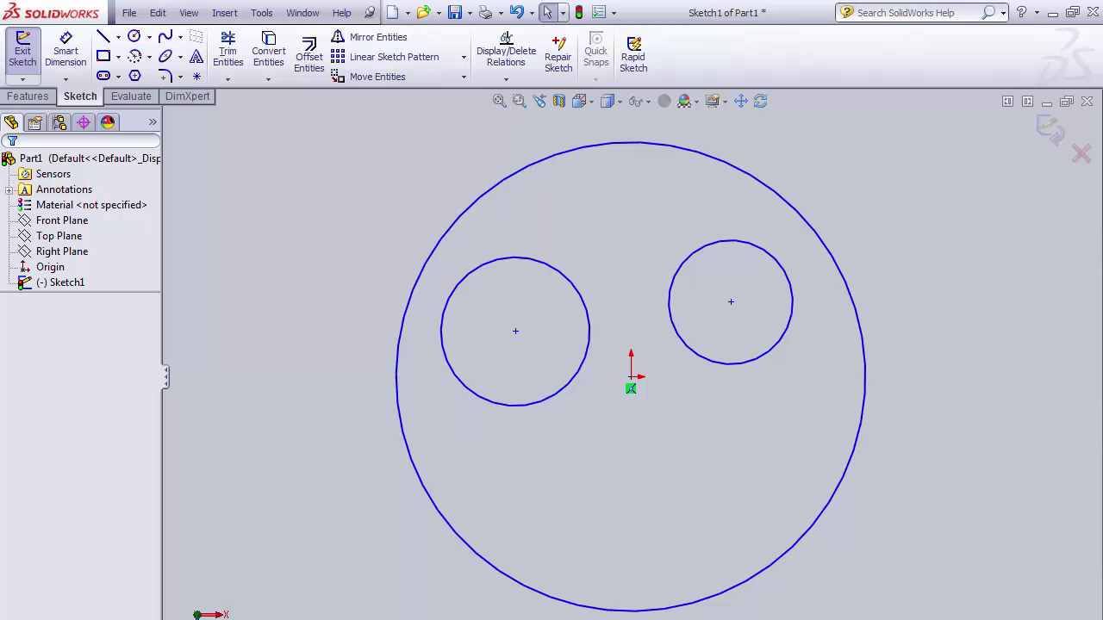
# Delete all three circles and sketch a corner rectangle from the origin up and to the right.
pyautogui.moveTo(322, 619)
pyautogui.mouseDown()
pyautogui.moveTo(658, 378)
pyautogui.moveTo(941, 121)
pyautogui.mouseUp()
pyautogui.press('Delete')
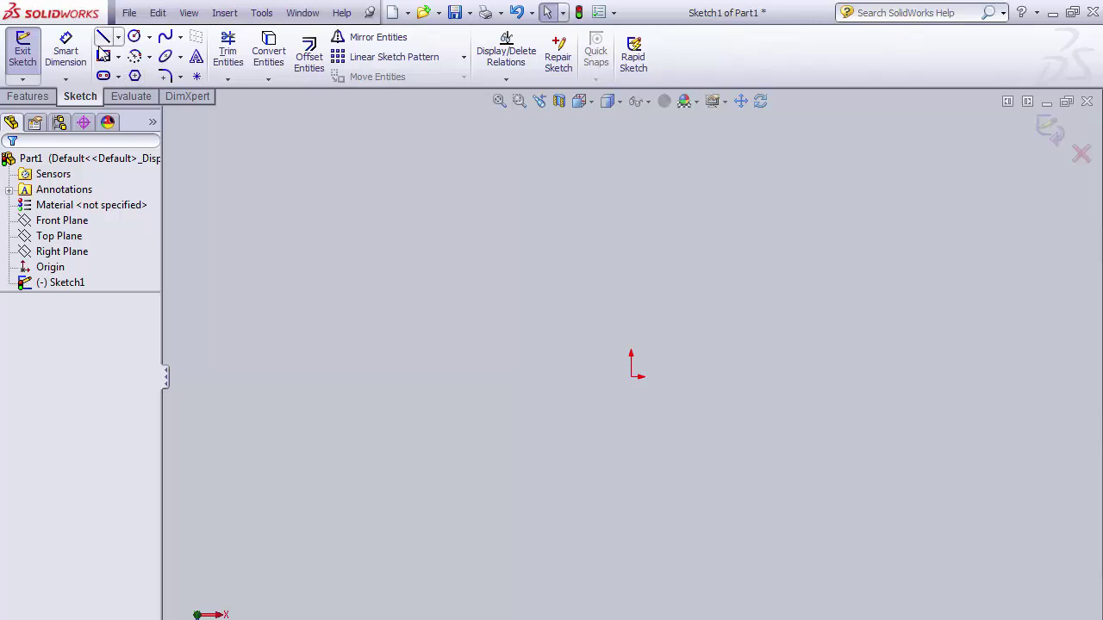
pyautogui.click(105, 62)
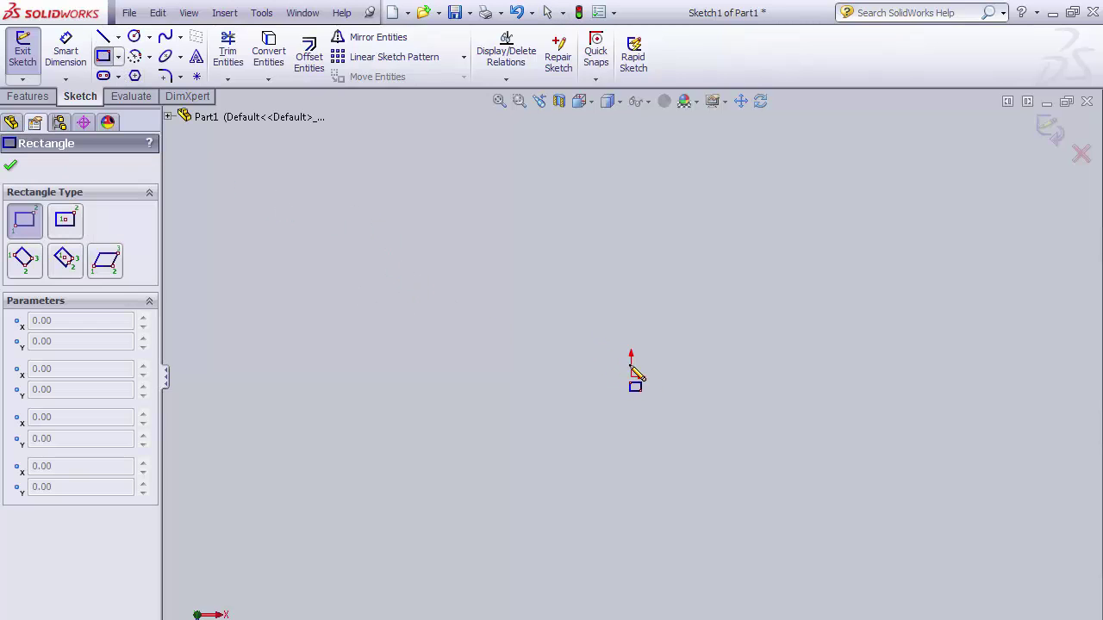
pyautogui.moveTo(631, 376)
pyautogui.mouseDown()
pyautogui.moveTo(701, 305)
pyautogui.moveTo(861, 199)
pyautogui.moveTo(862, 185)
pyautogui.mouseUp()
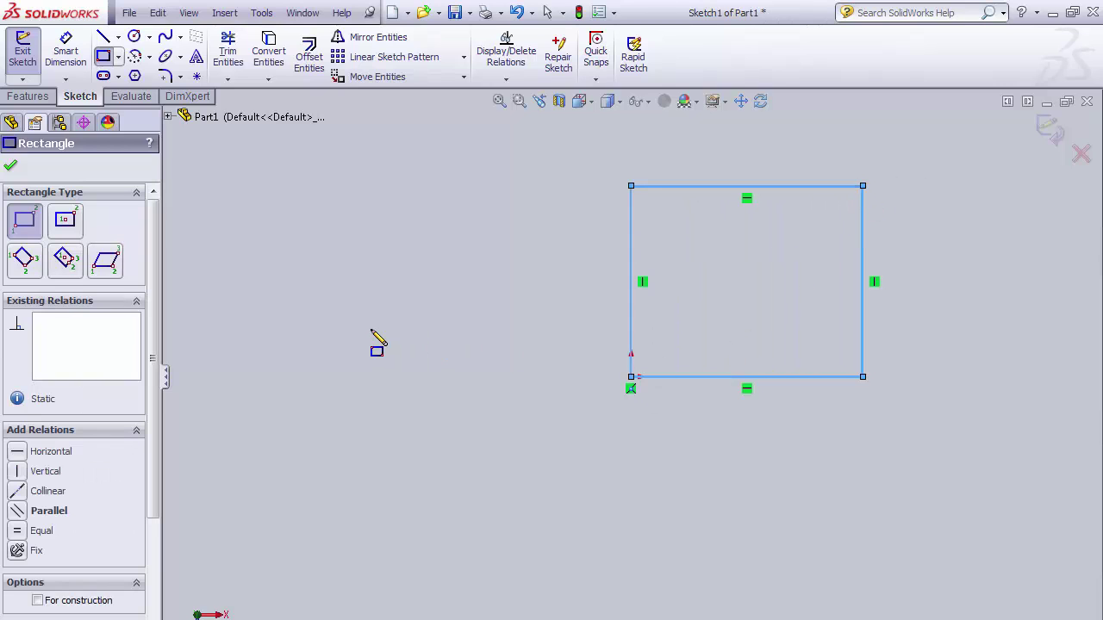
pyautogui.press('Escape')
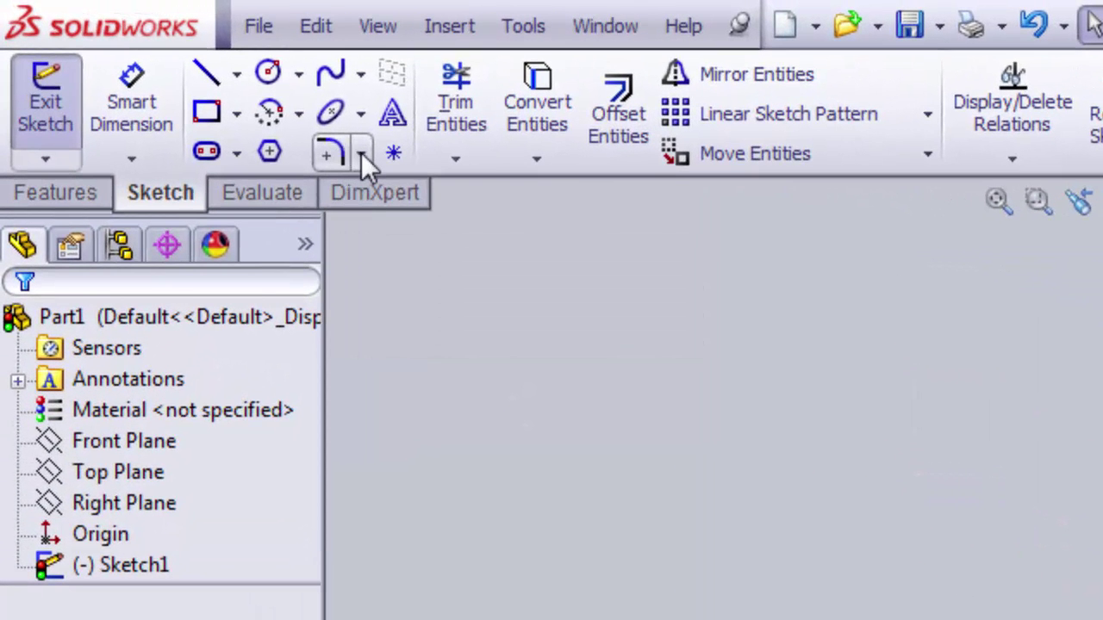
# Apply 0.25 in sketch fillets to all four corners of the rectangle, including the constrained corner at the origin.
pyautogui.click(360, 153)
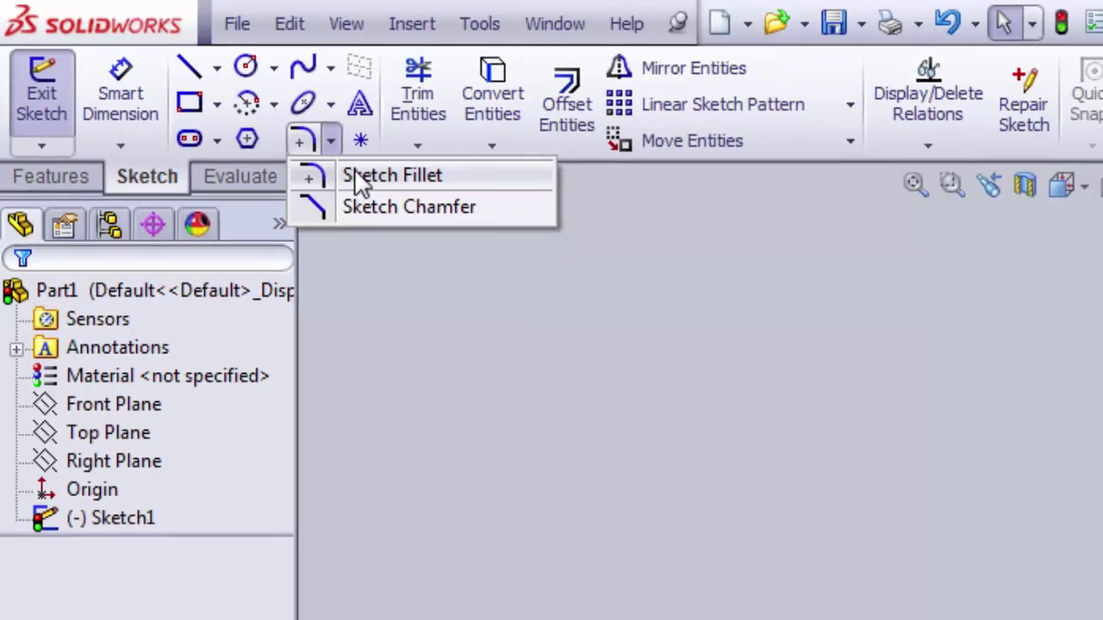
pyautogui.click(357, 177)
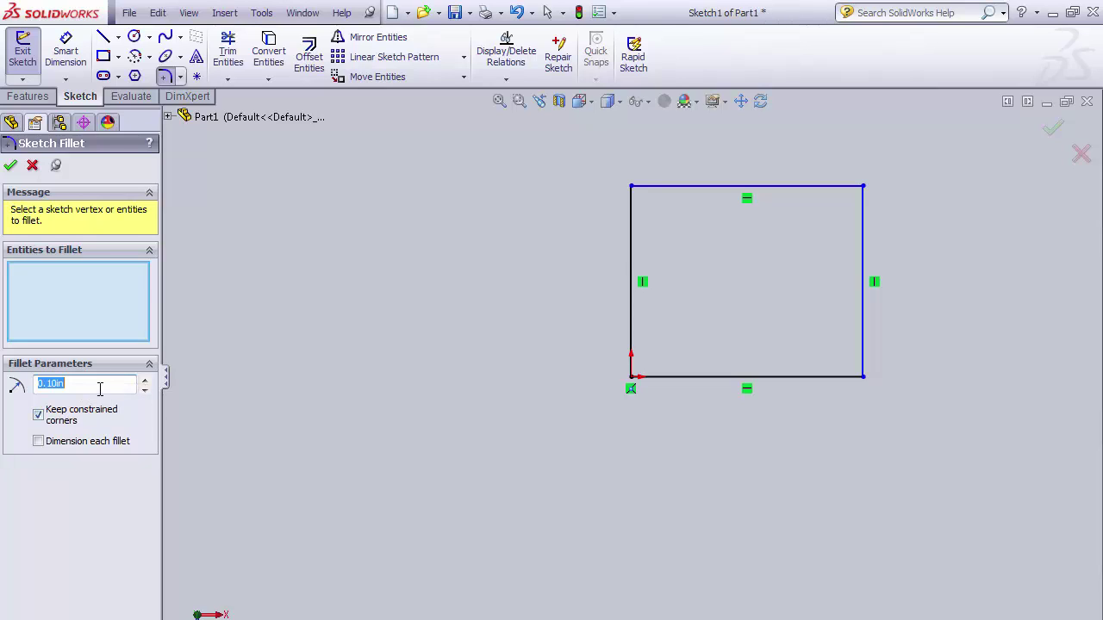
pyautogui.moveTo(98, 387); pyautogui.dragTo(30, 398)
pyautogui.write('.25')
pyautogui.click(76, 292)
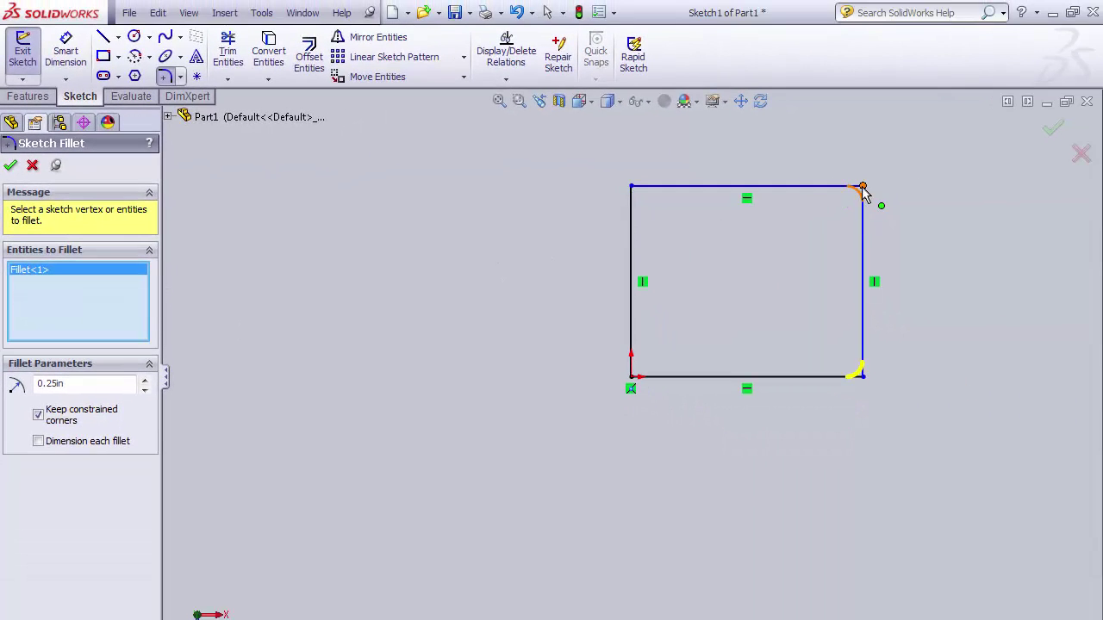
pyautogui.click(861, 186)
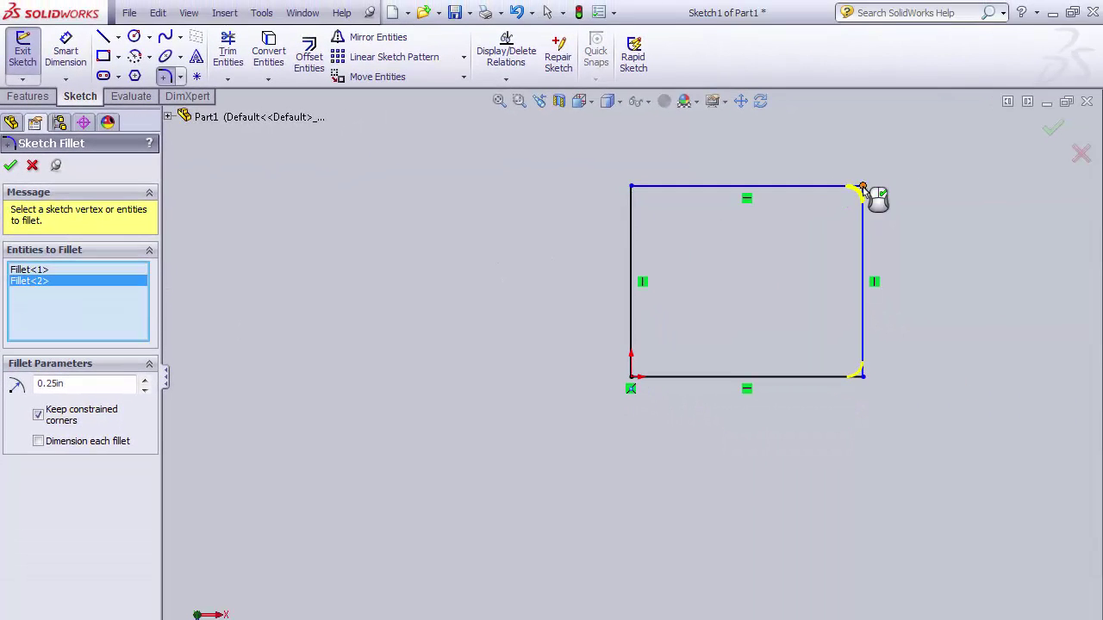
pyautogui.click(631, 186)
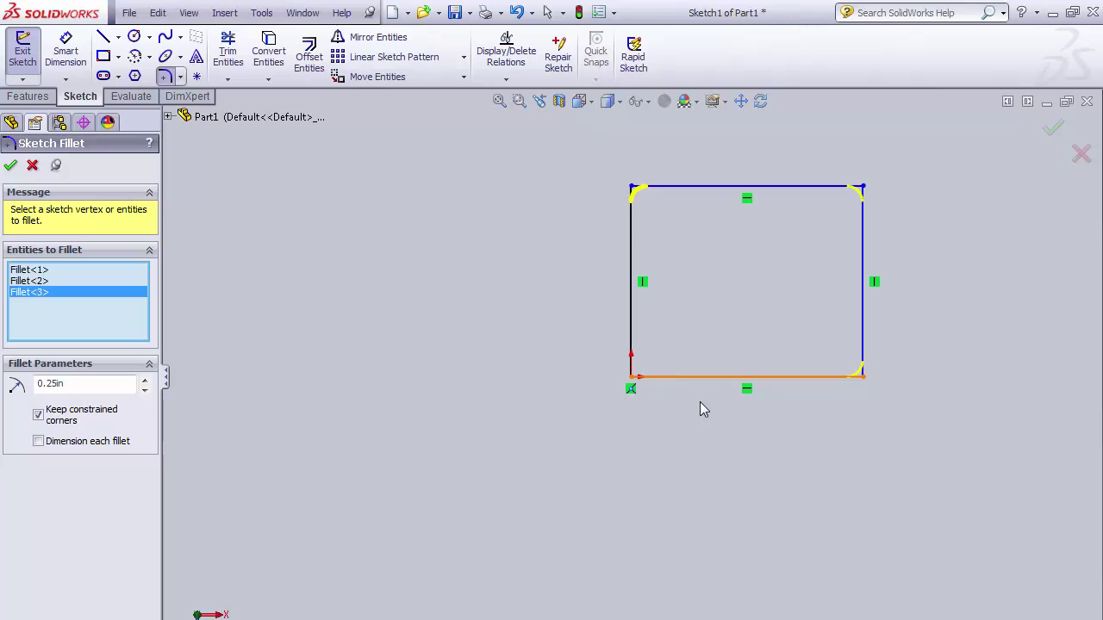
pyautogui.click(634, 336)
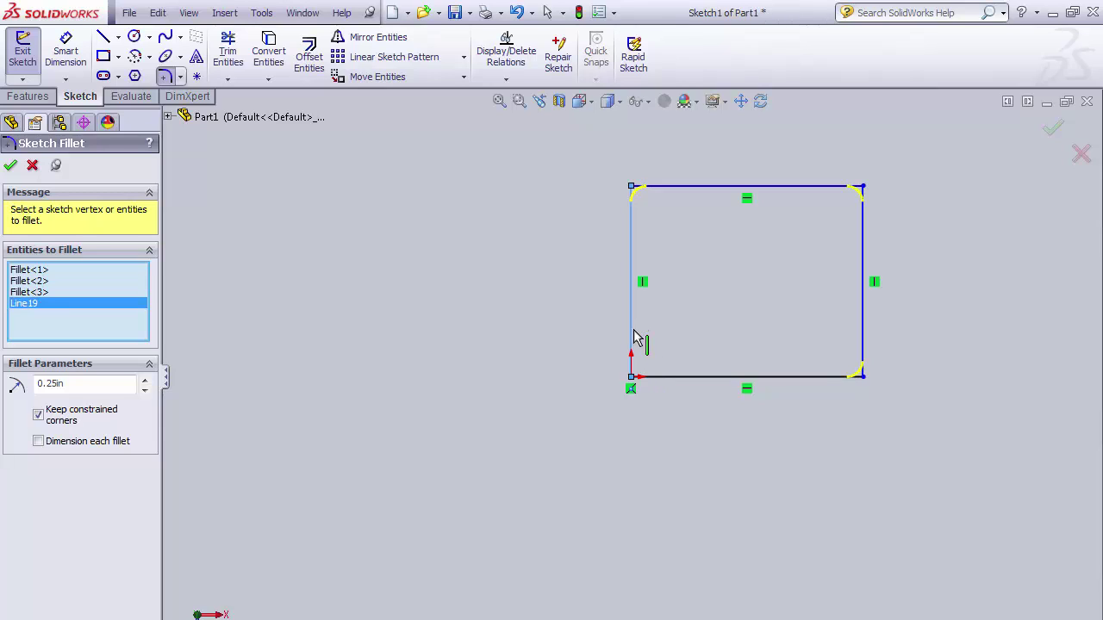
pyautogui.click(687, 378)
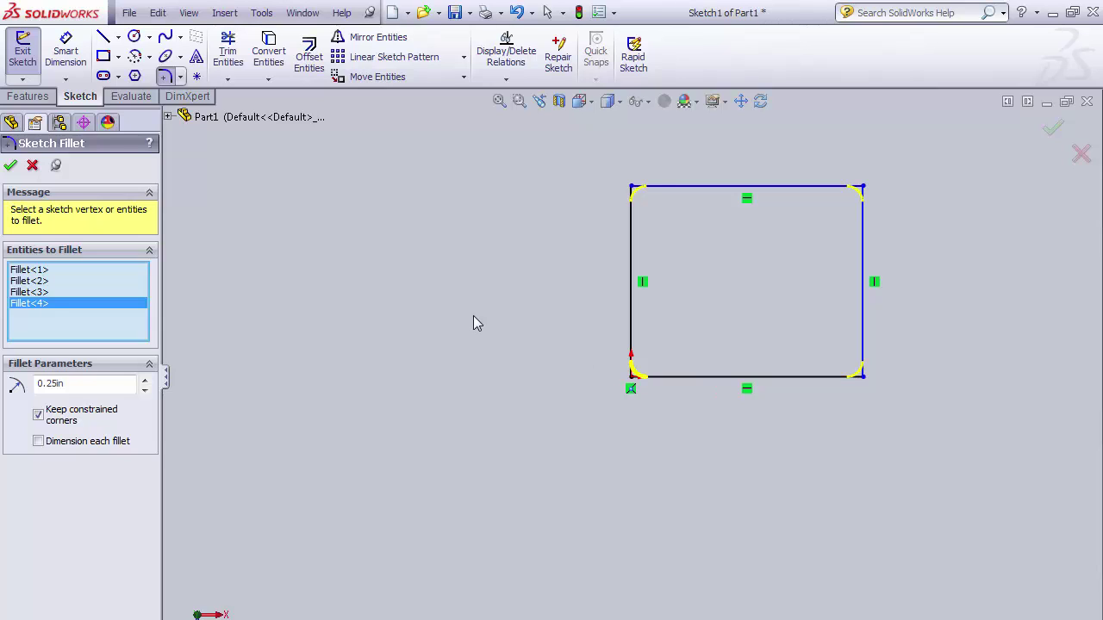
pyautogui.click(10, 167)
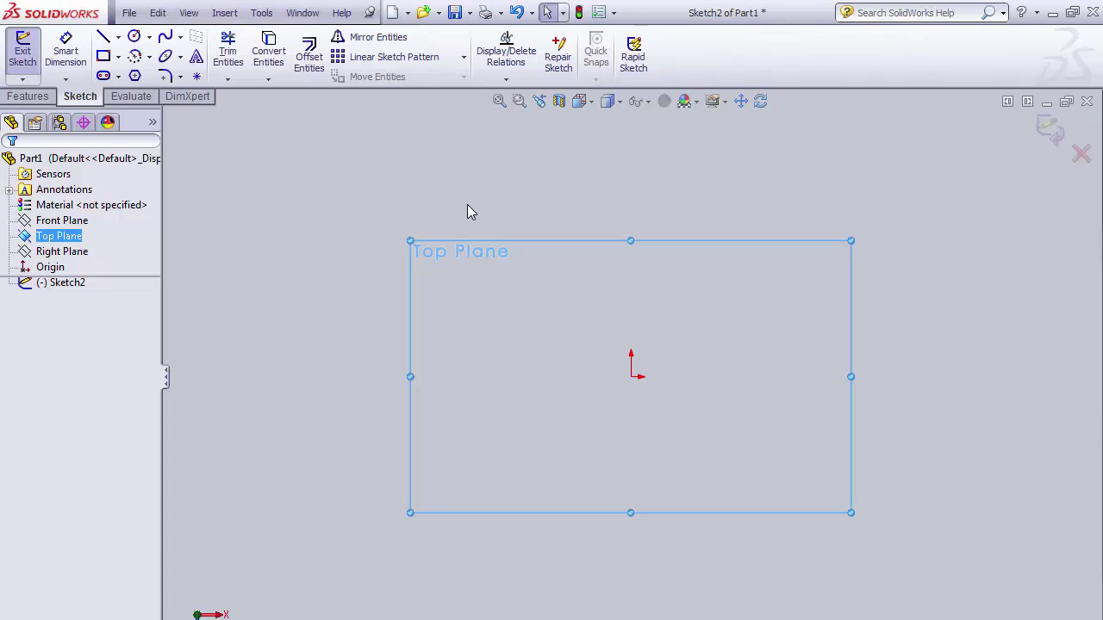
# Sketch a corner rectangle about 2.66 by 2.17 up from the origin, and a narrower one extending down from its lower edge.
pyautogui.click(103, 56)
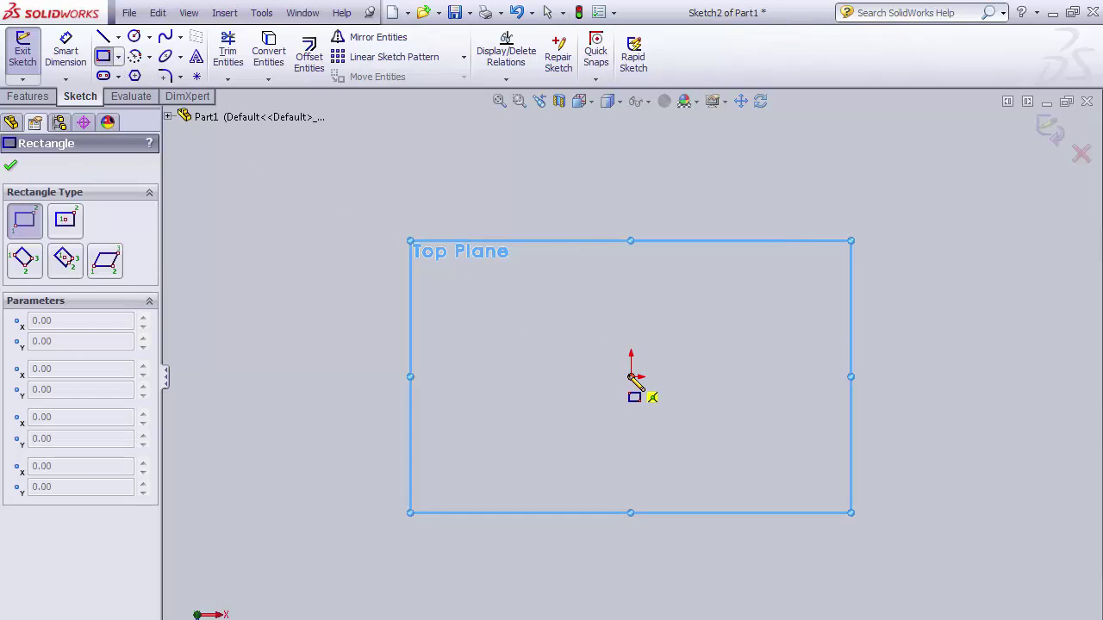
pyautogui.click(632, 377)
pyautogui.click(798, 240)
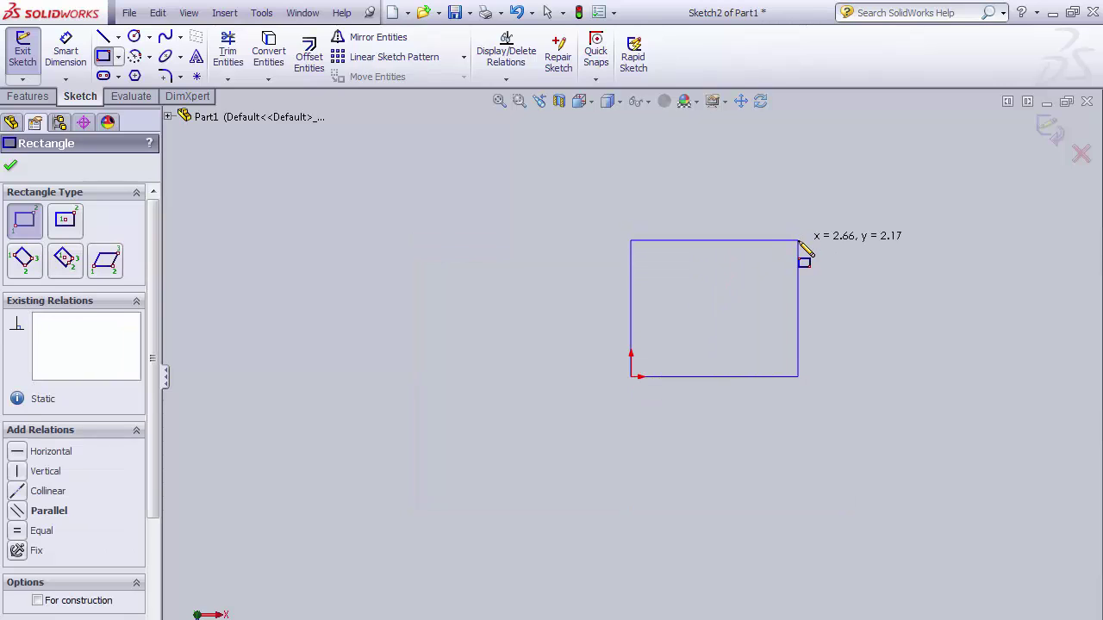
pyautogui.click(674, 377)
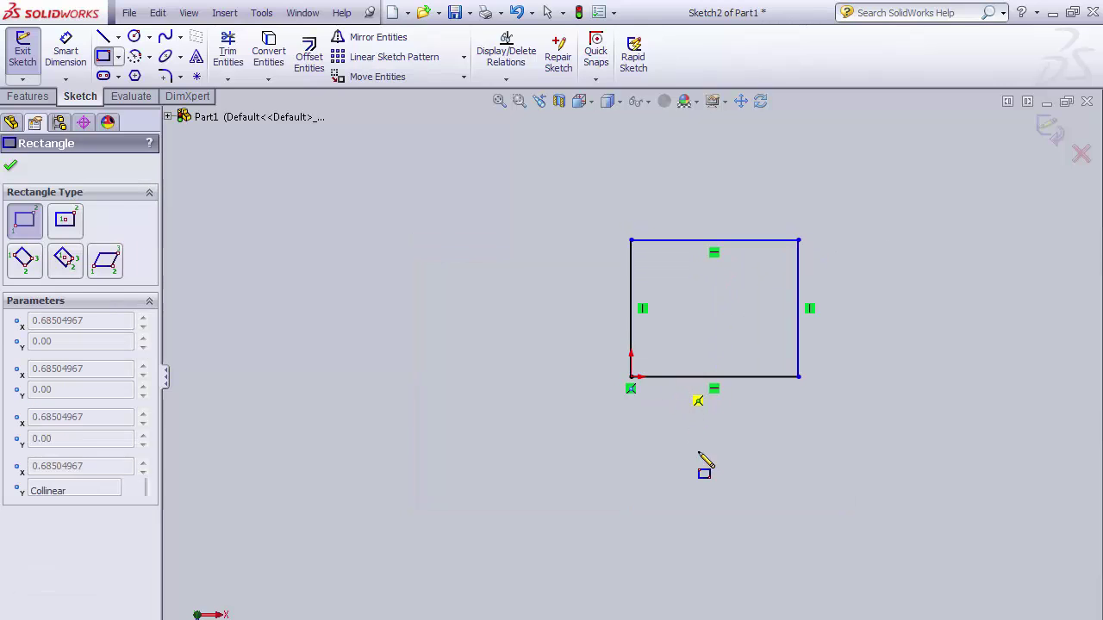
pyautogui.click(765, 551)
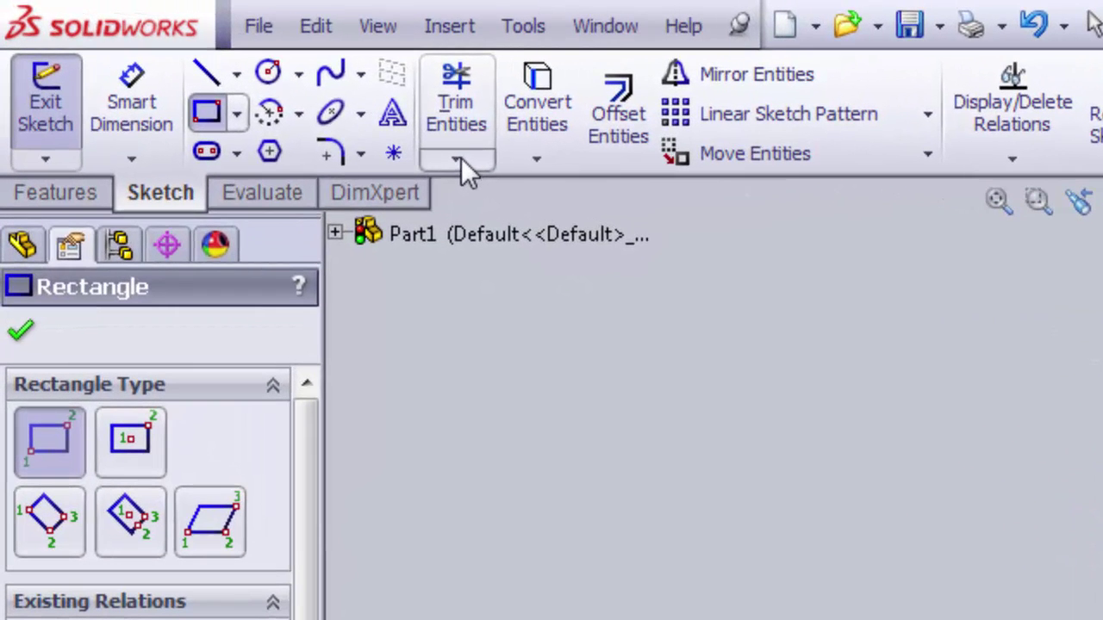
# Power trim the shared line segment between the two rectangles so they form one continuous outline.
pyautogui.click(415, 142)
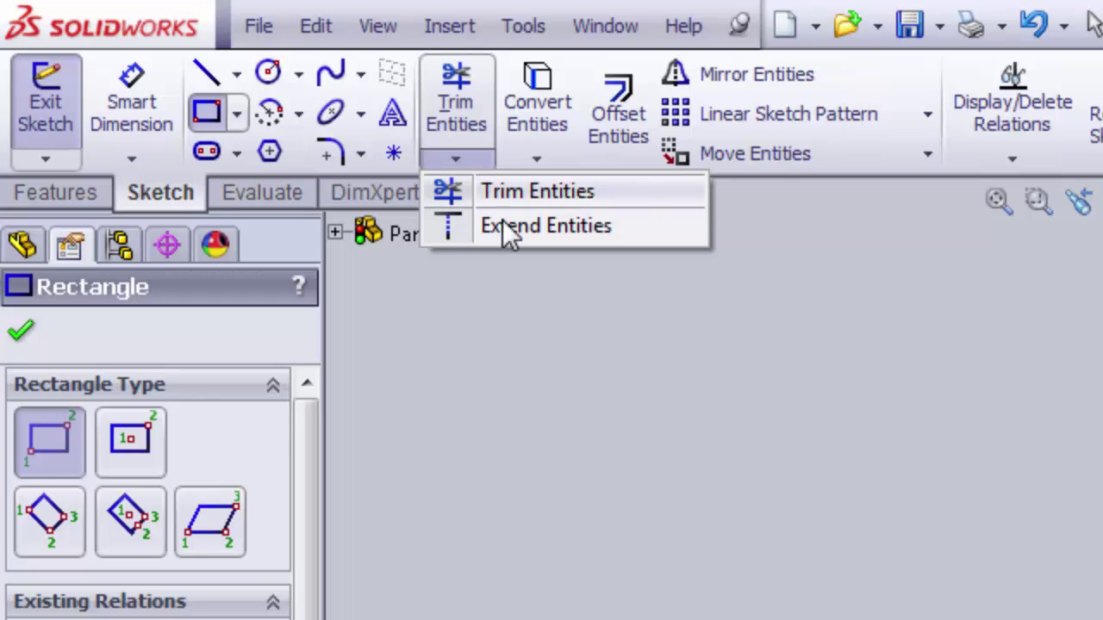
pyautogui.click(504, 193)
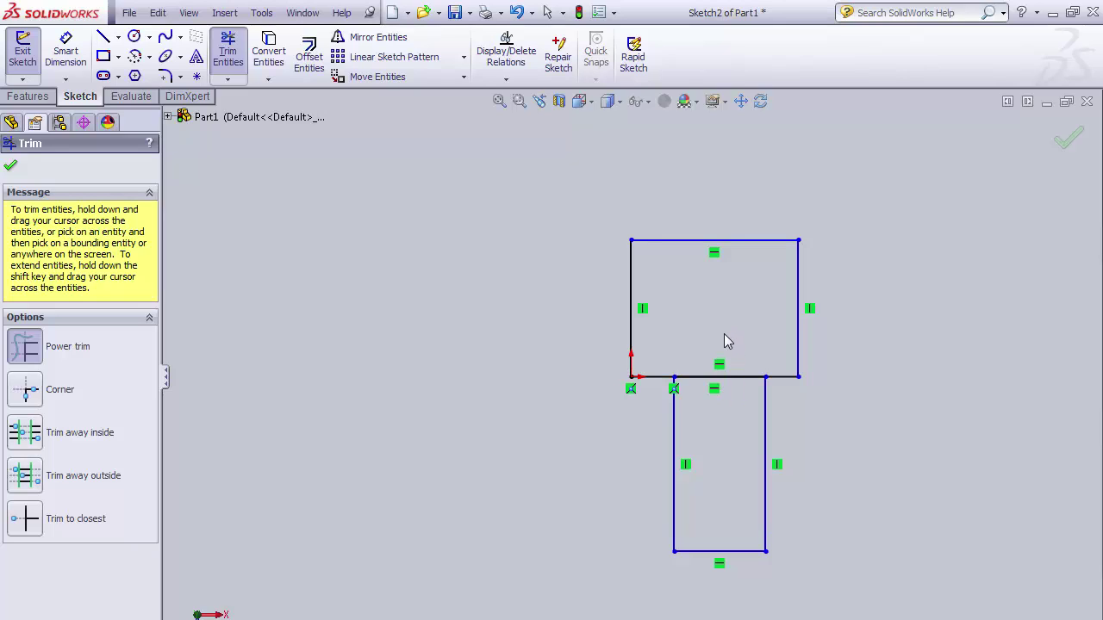
pyautogui.moveTo(724, 342); pyautogui.dragTo(734, 395)
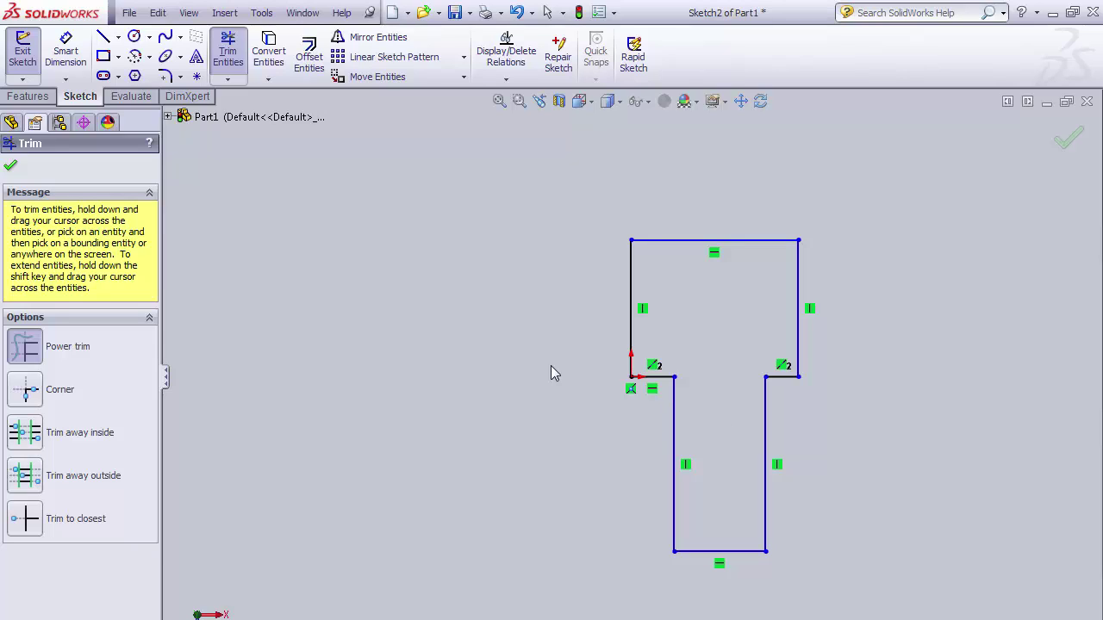
pyautogui.click(11, 167)
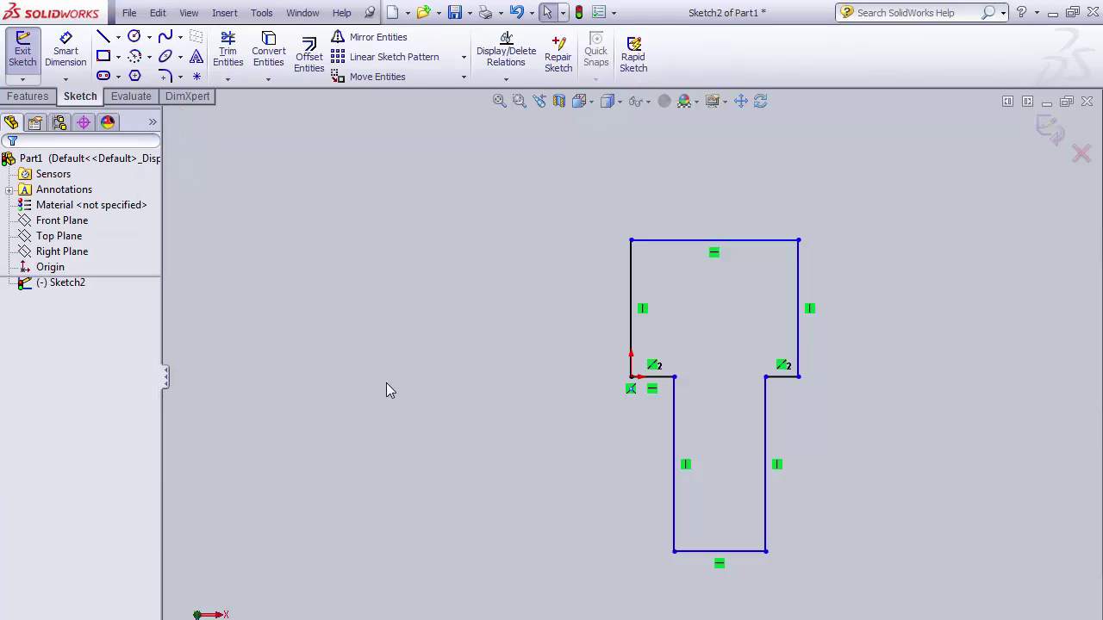